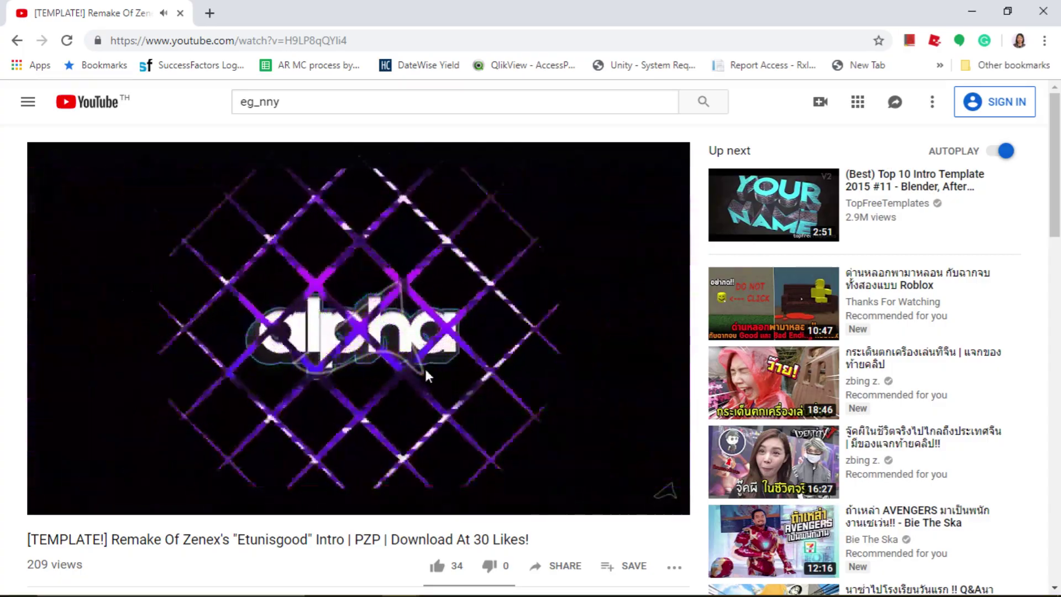
Expand the video description, download the Etunisgood Intro Remake template from its MediaFire link and close the download page.
scroll(426, 367, "down", 8)
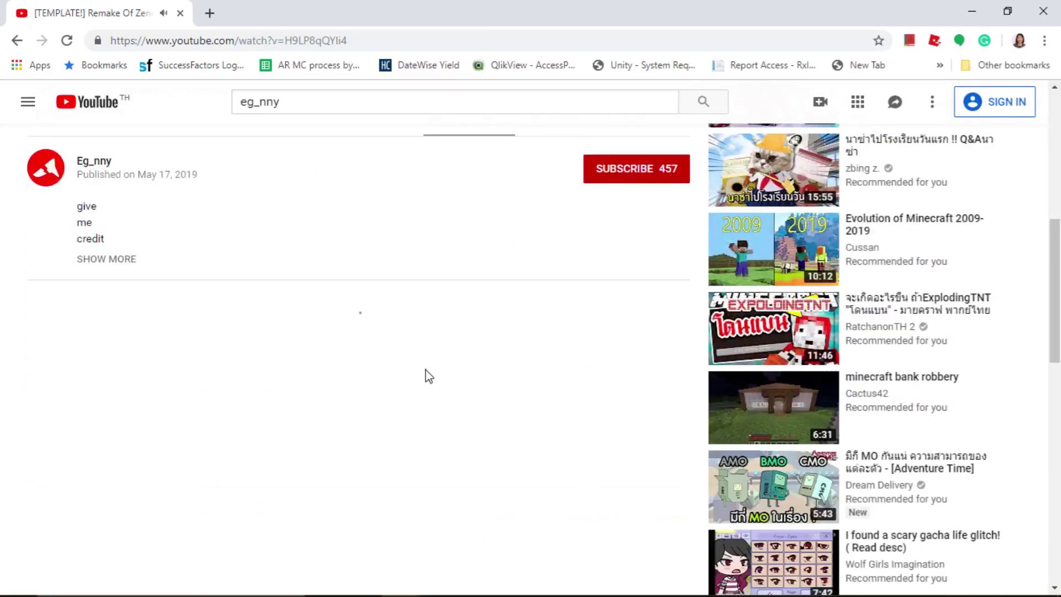
left_click(115, 260)
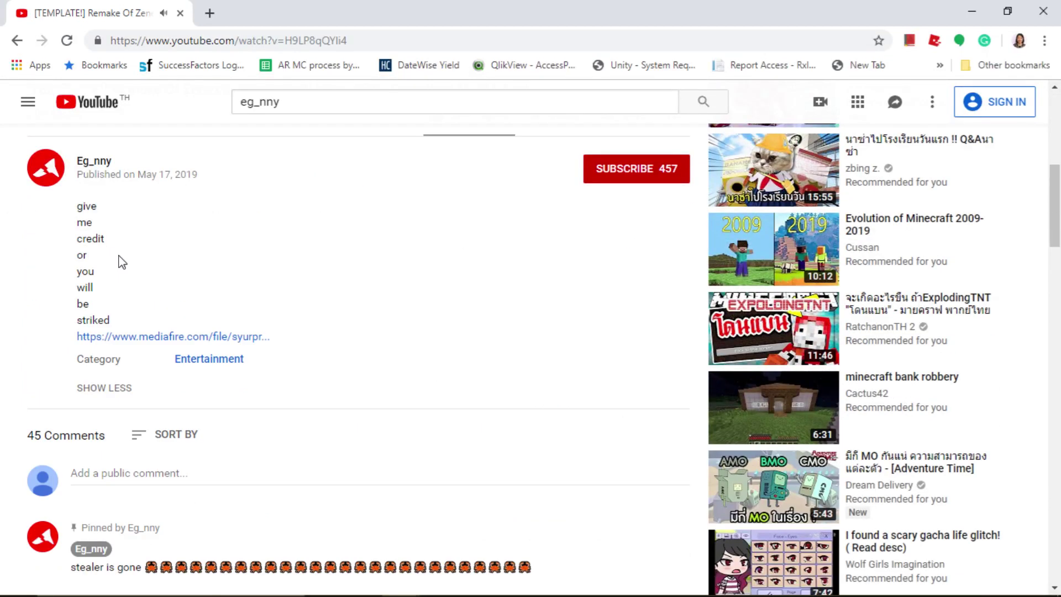
left_click(127, 342)
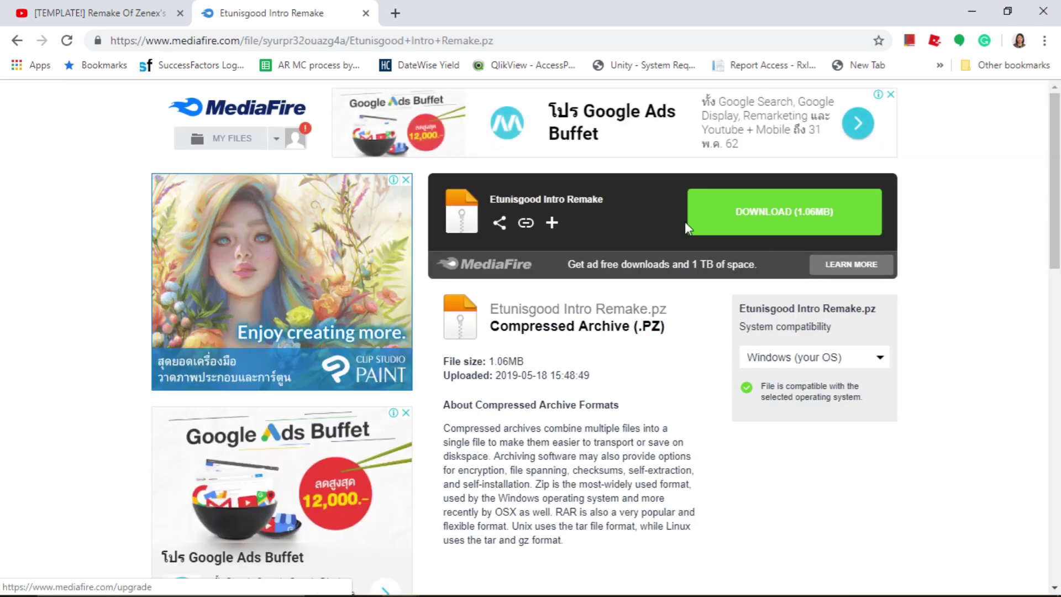
left_click(844, 212)
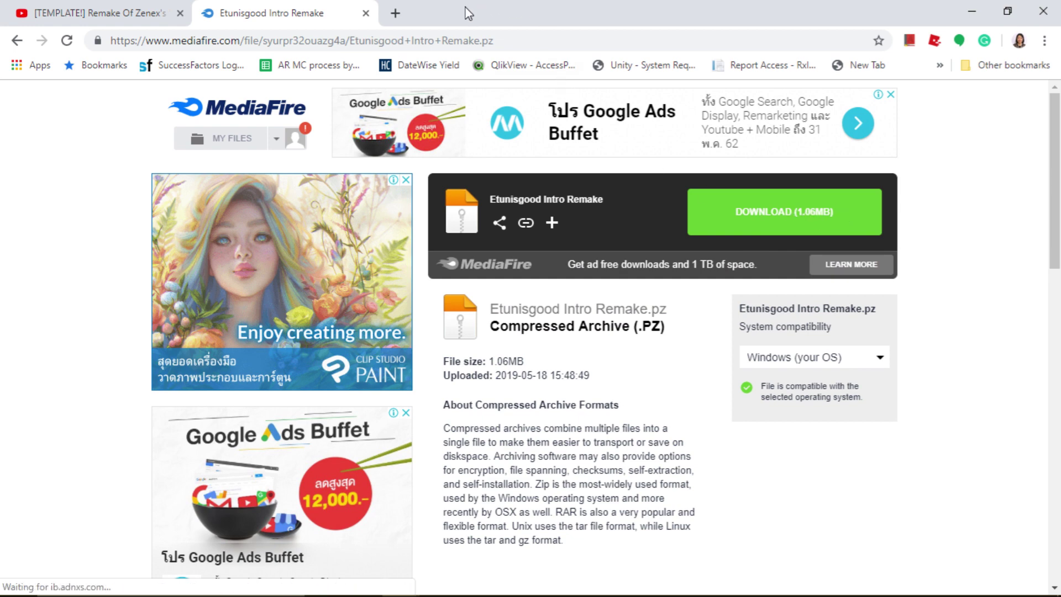
left_click(366, 13)
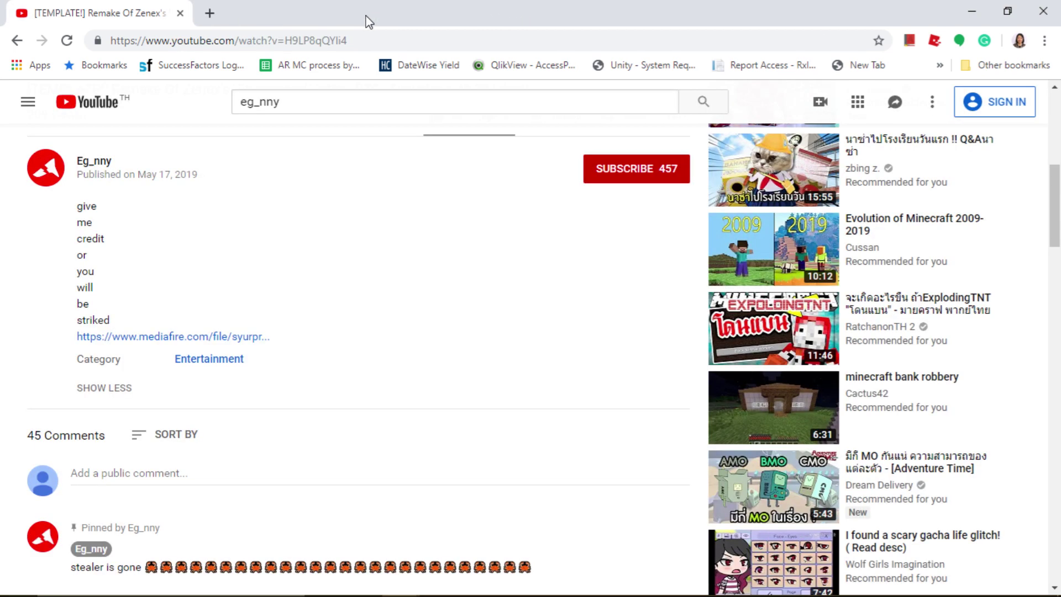
Open panzoid.com/tools/clipmaker and try to load the project file Etunisgood Intro Remake.pz.
left_click(380, 41)
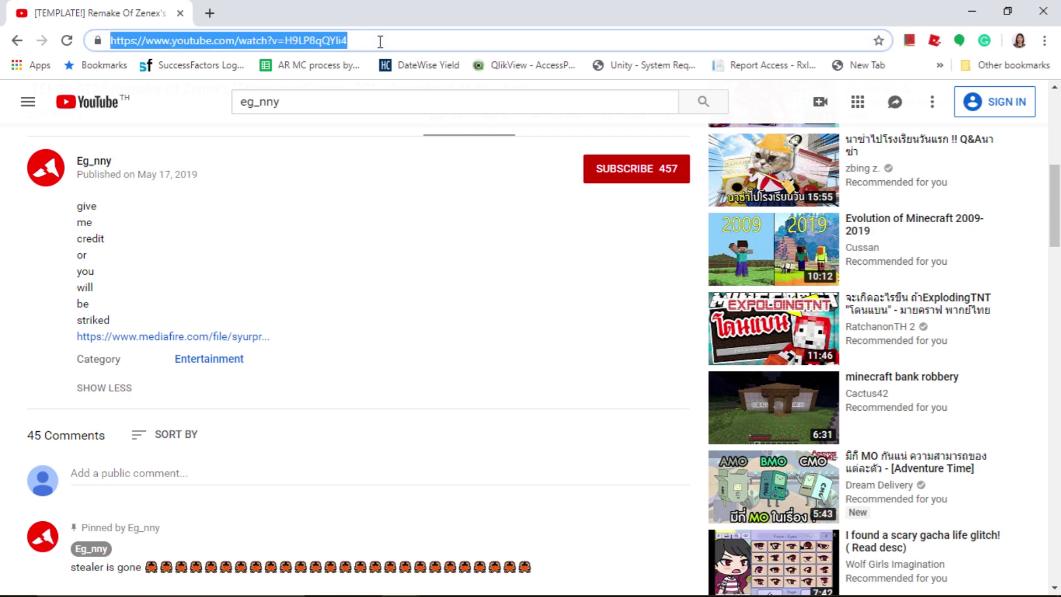
key("BackSpace")
type("panzoid.com/tools/clipmaker")
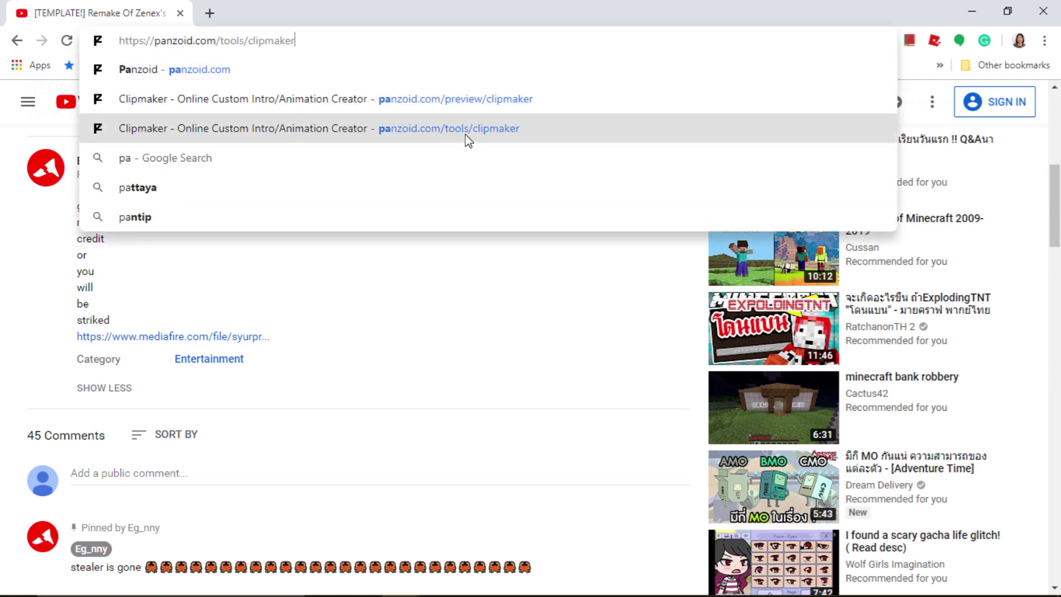
left_click(465, 135)
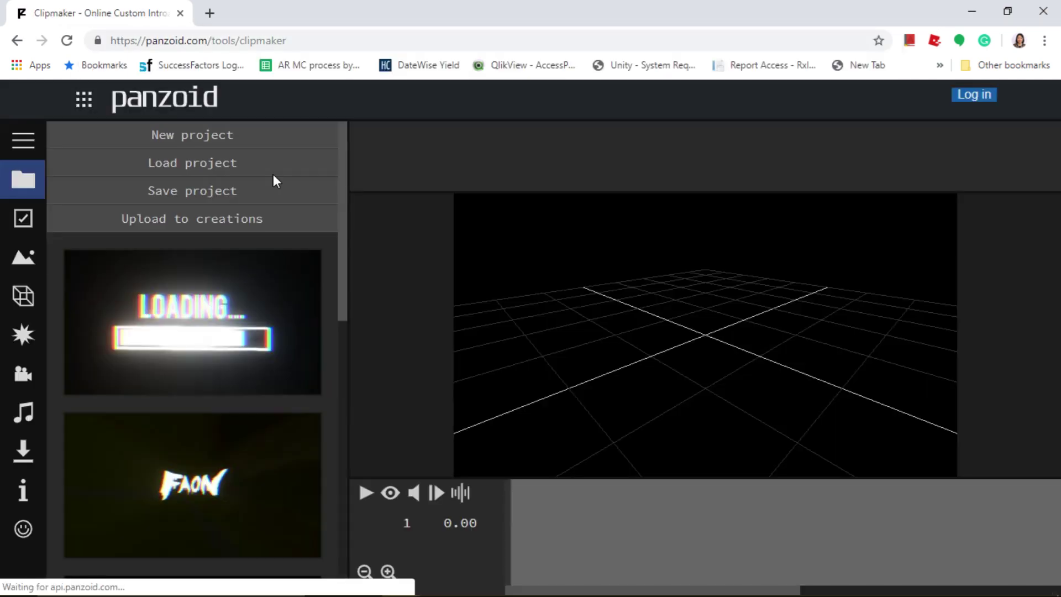
left_click(133, 172)
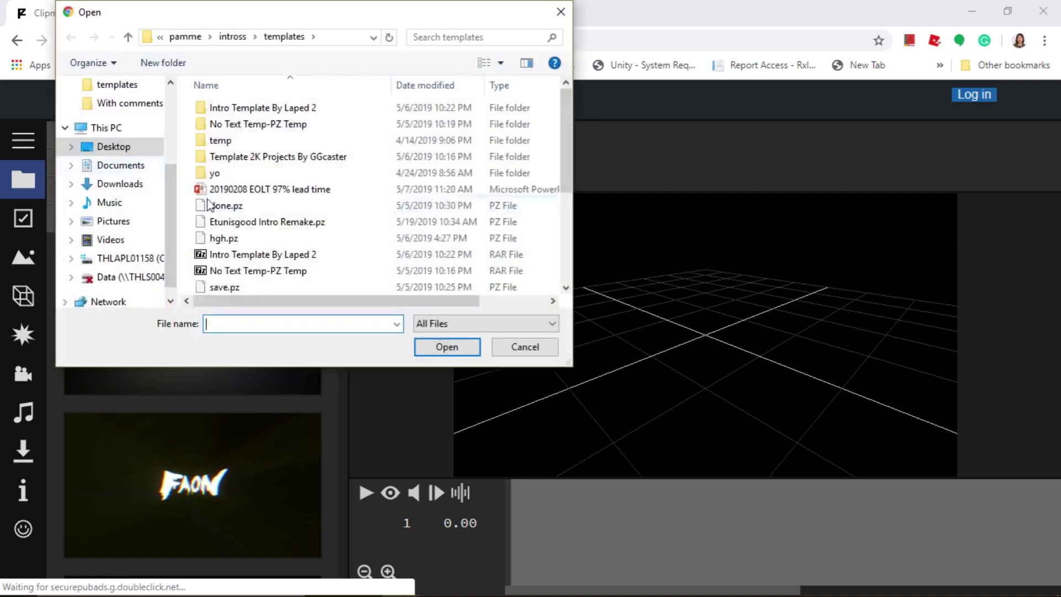
double_click(320, 223)
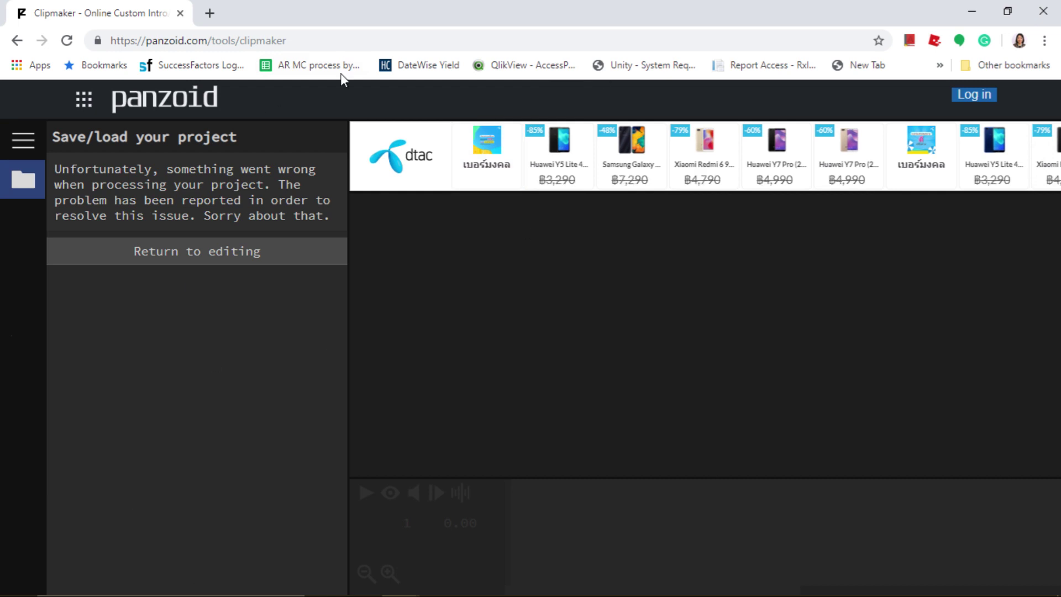
Switch to the preview version of Clipmaker at panzoid.com/preview/clipmaker.
left_click(237, 40)
left_click(235, 43)
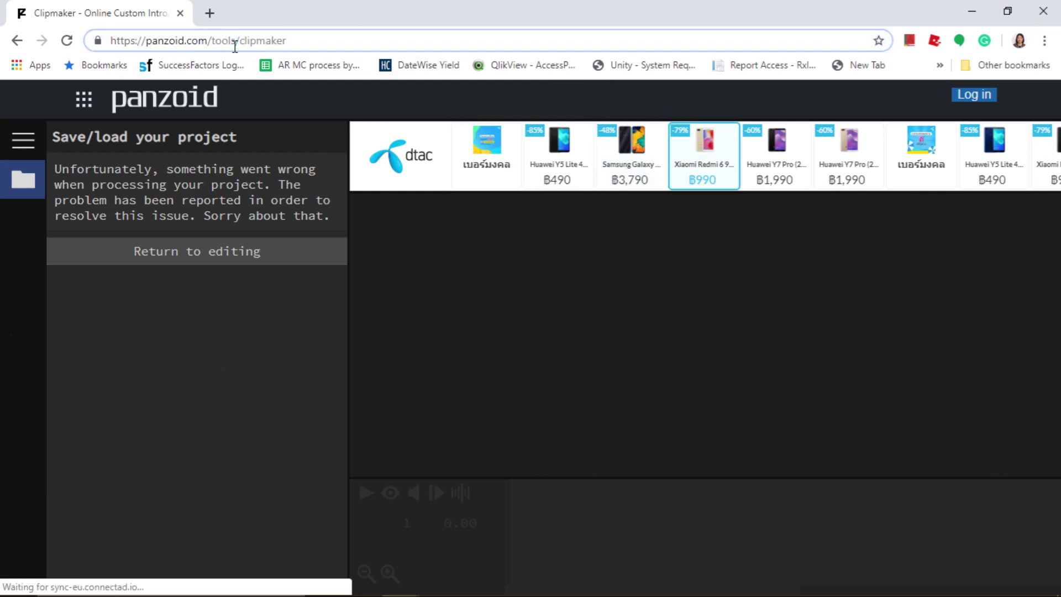
key("BackSpace")
key("BackSpace")
key("BackSpace")
key("BackSpace")
key("BackSpace")
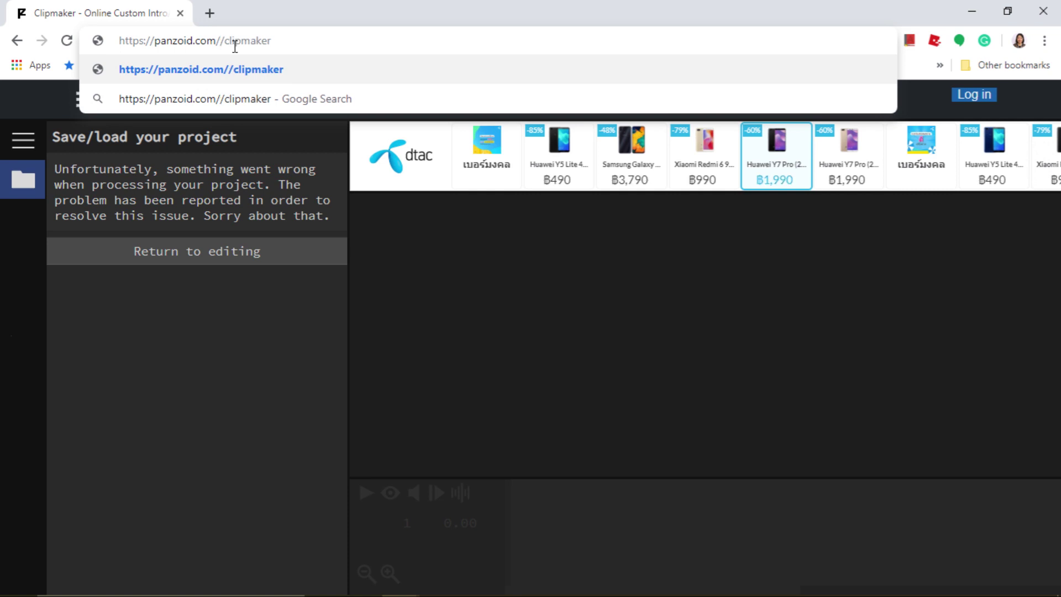
type("prev")
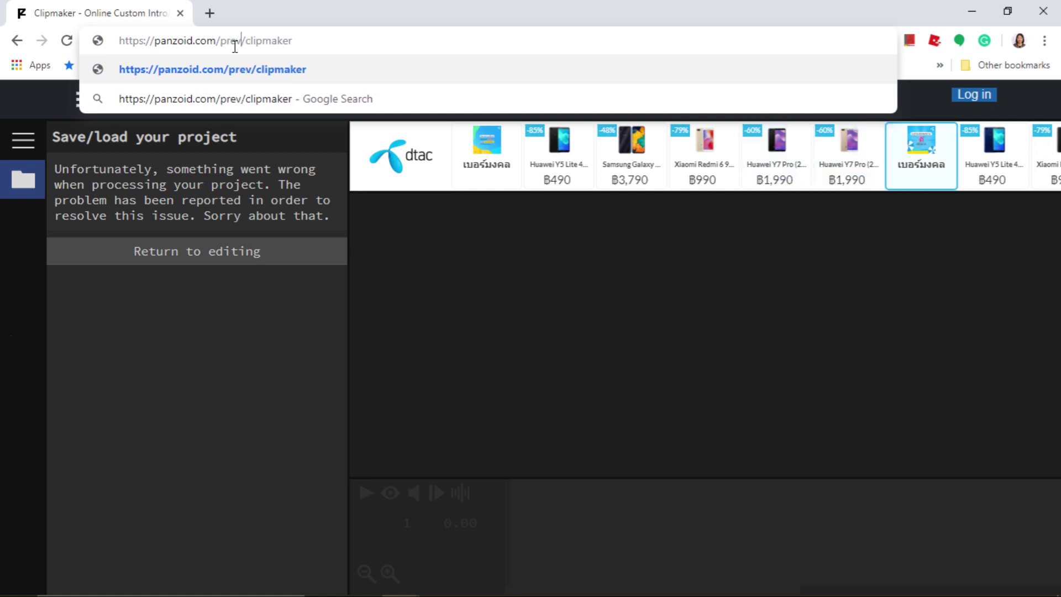
type("iew")
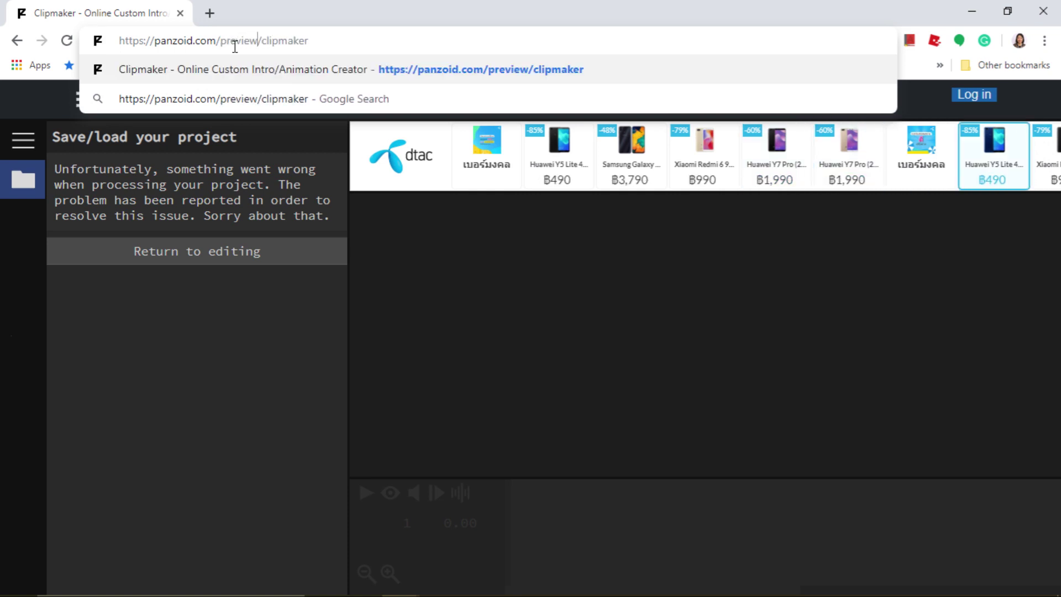
key("Return")
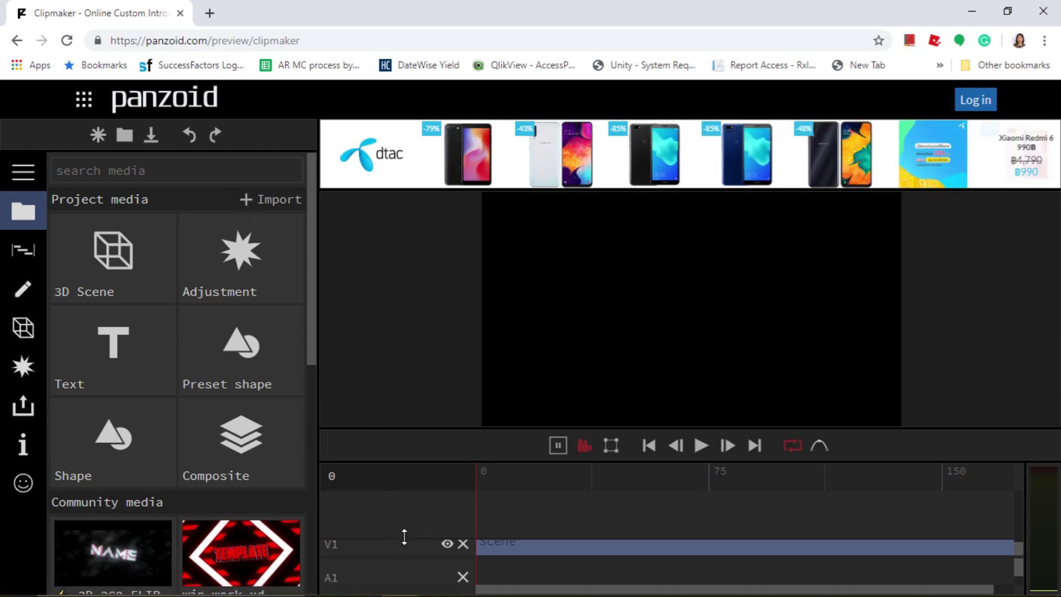
Load the project file Etunisgood Intro Remake.pz and play a short part of the intro.
scroll(415, 523, "down", 1)
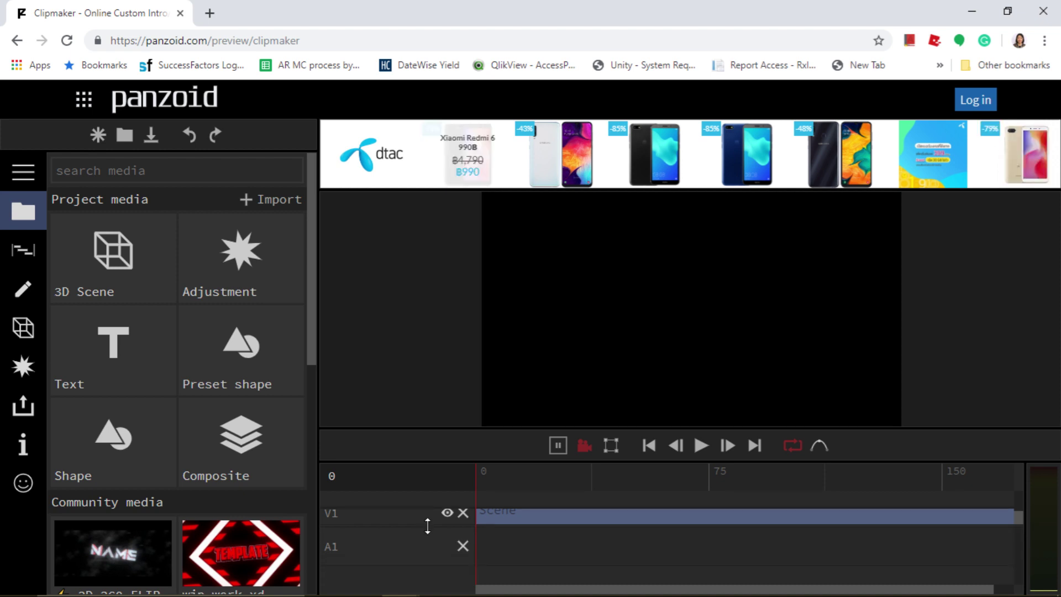
scroll(427, 526, "up", 1)
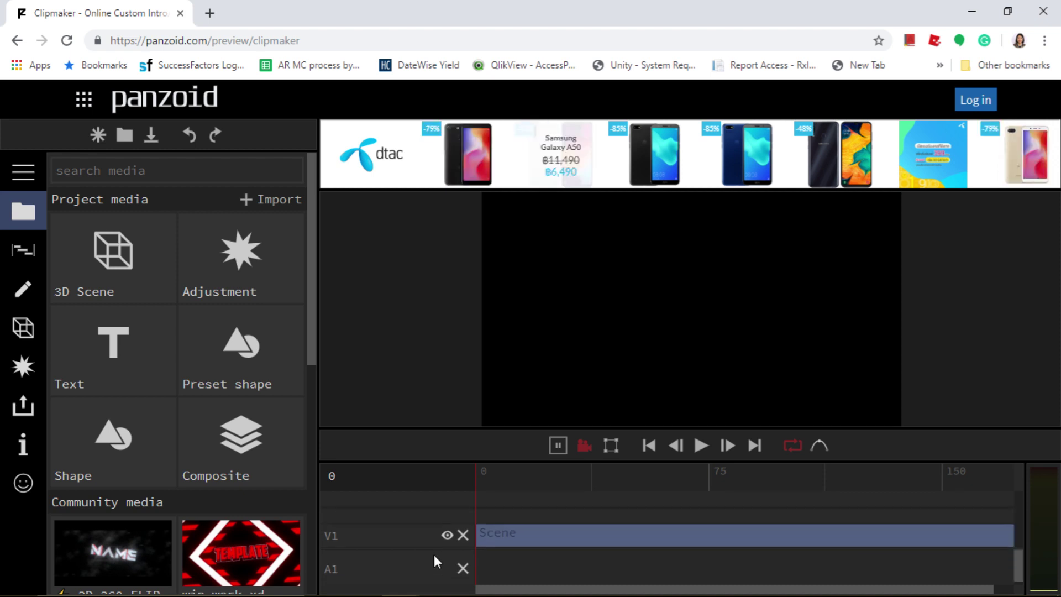
left_click(122, 133)
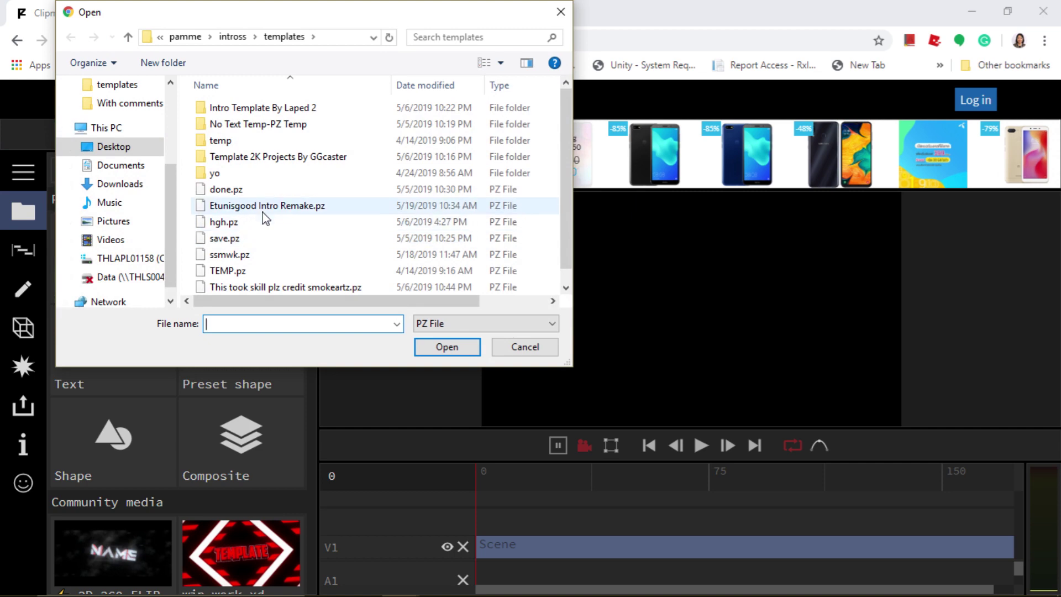
double_click(264, 213)
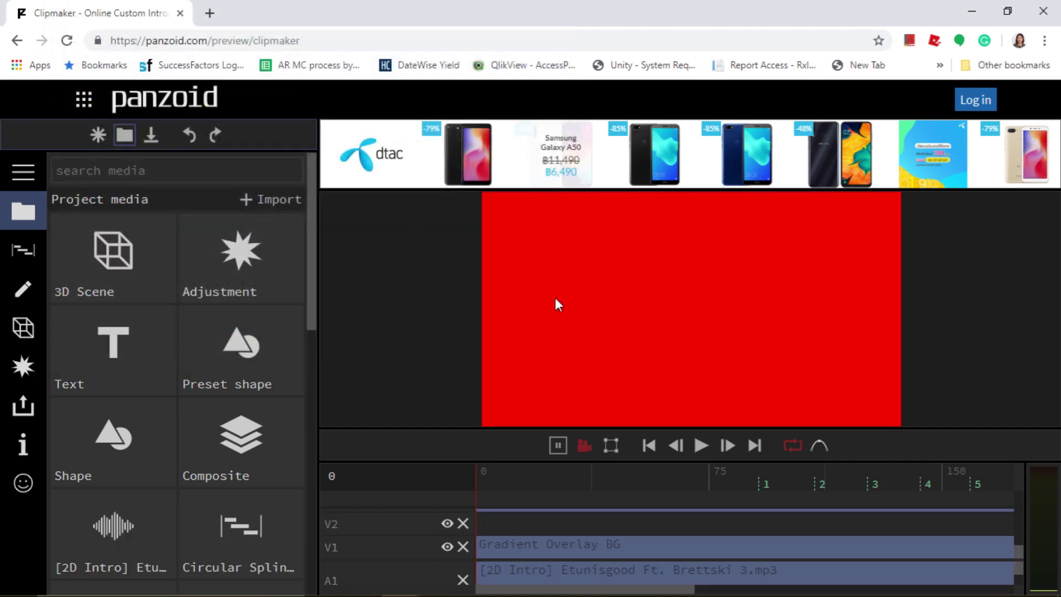
left_click(694, 446)
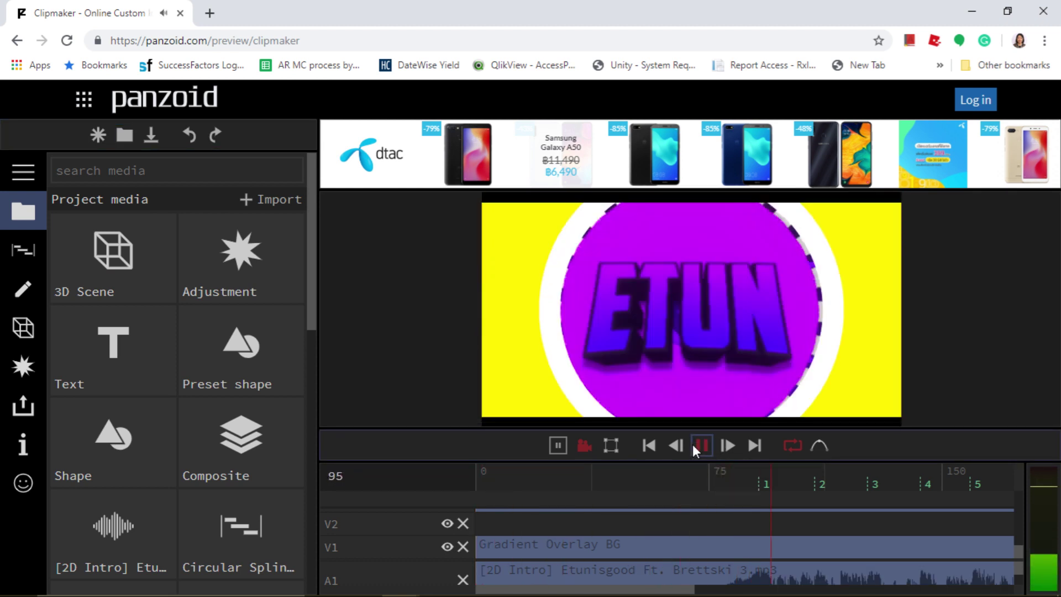
left_click(694, 445)
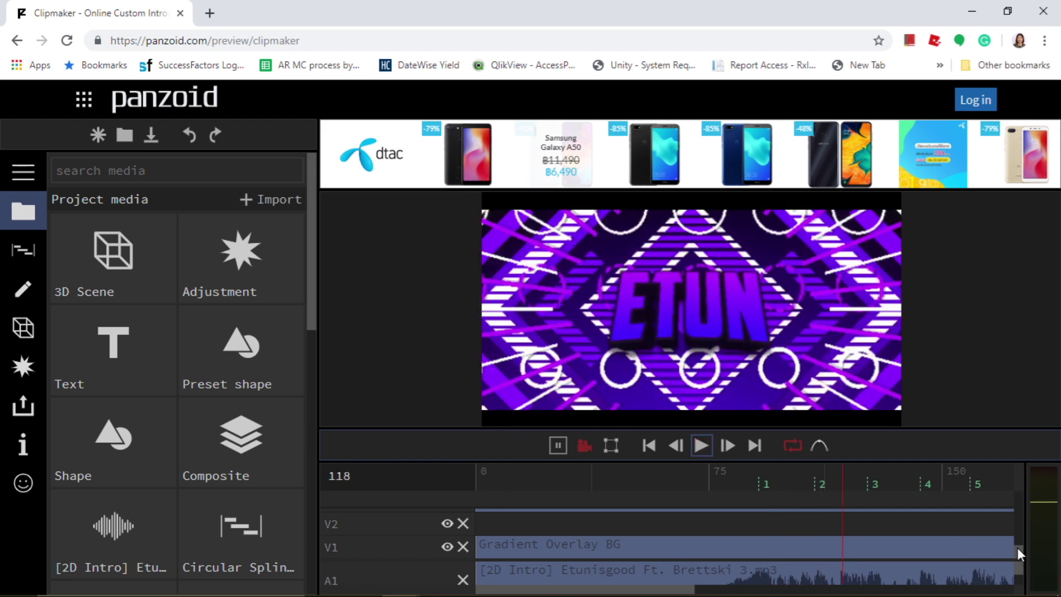
Look through the timeline tracks for the text clips and inspect the 3D objects of the Text (Drop Shadow) clip on V26.
scroll(1015, 523, "up", 5)
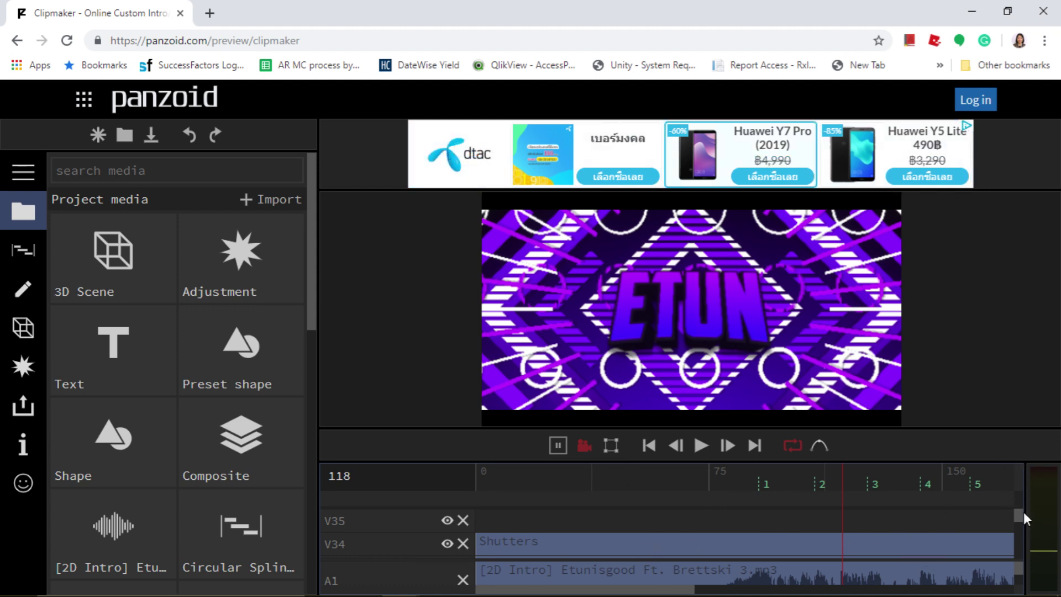
left_click_drag(1024, 518, 1024, 544)
left_click(1020, 527)
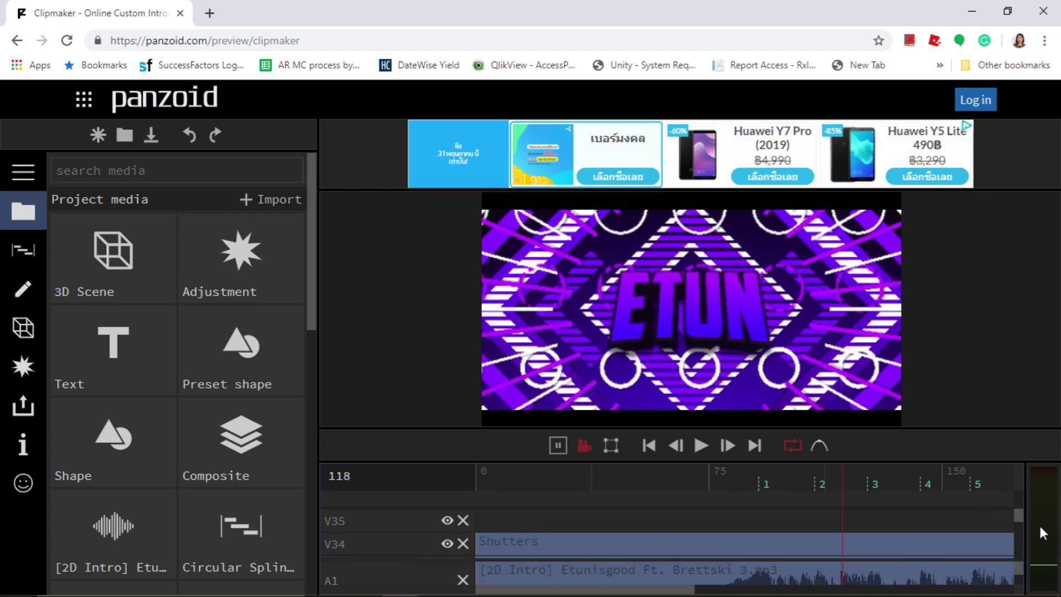
scroll(1023, 544, "down", 10)
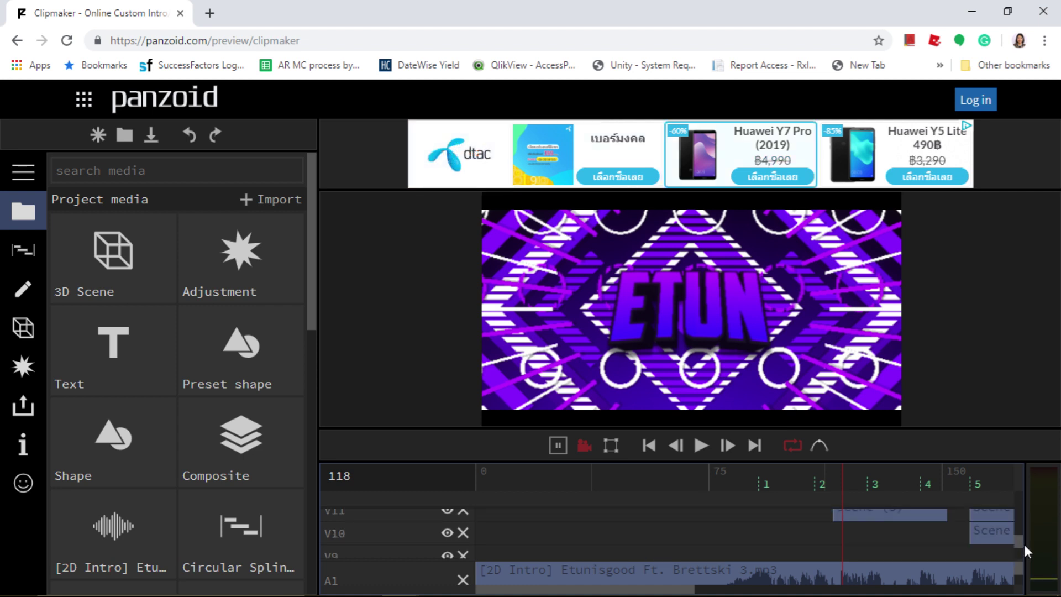
scroll(1027, 540, "up", 8)
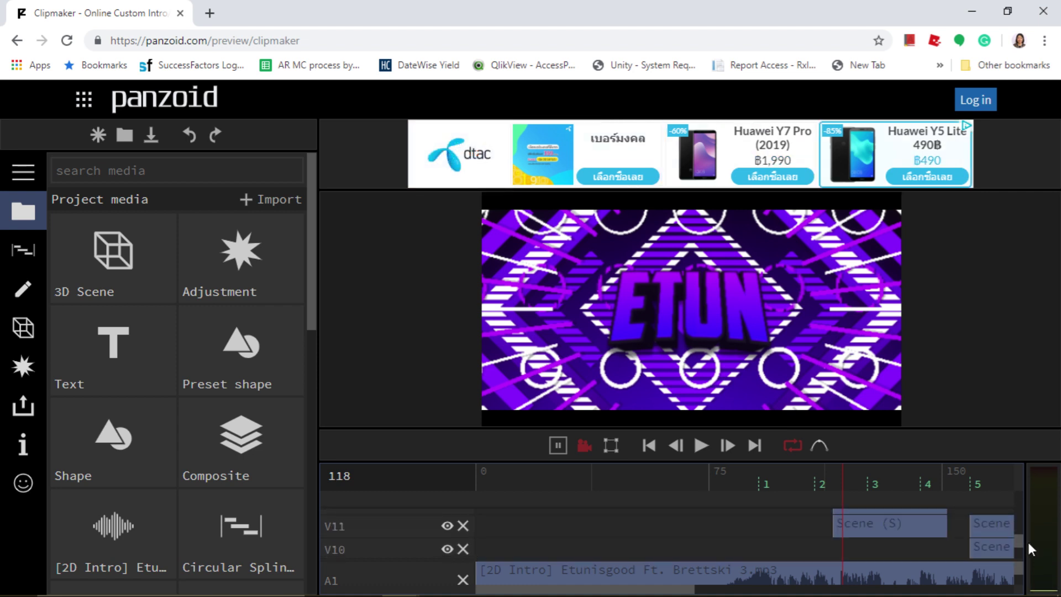
left_click_drag(1020, 523, 1020, 525)
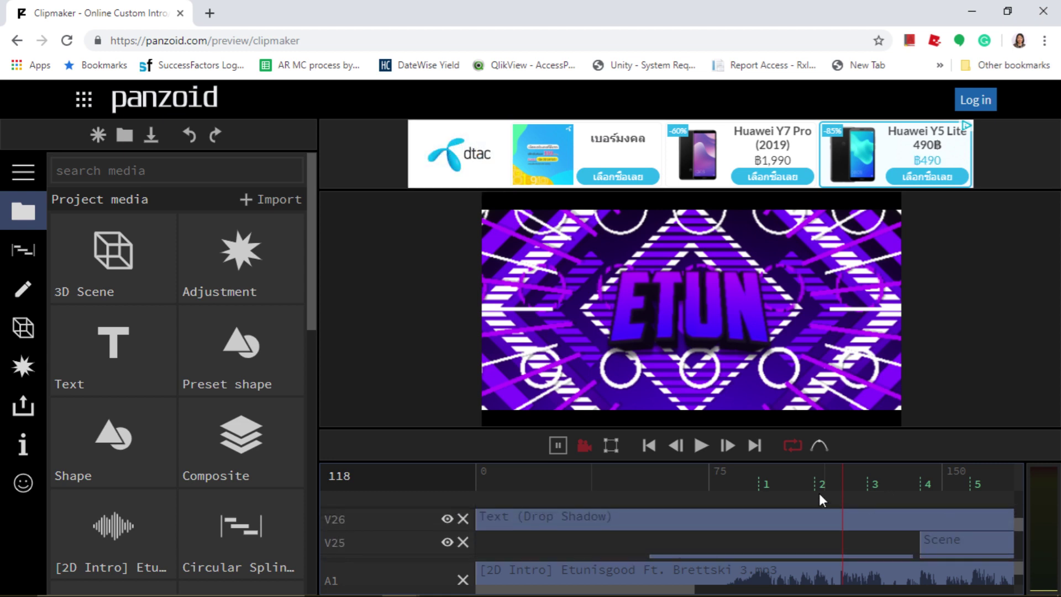
left_click(809, 519)
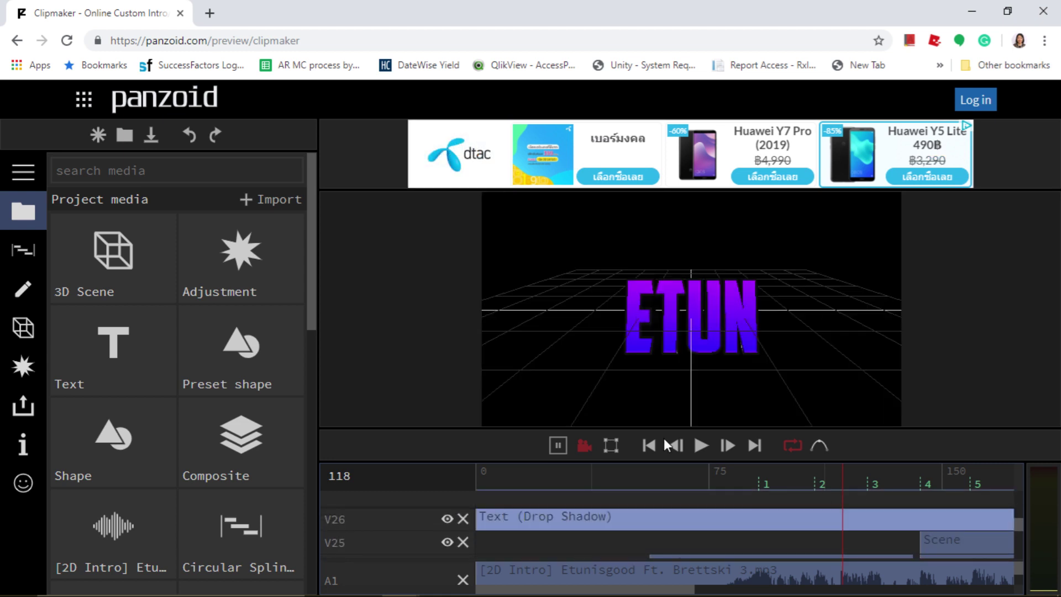
left_click(31, 331)
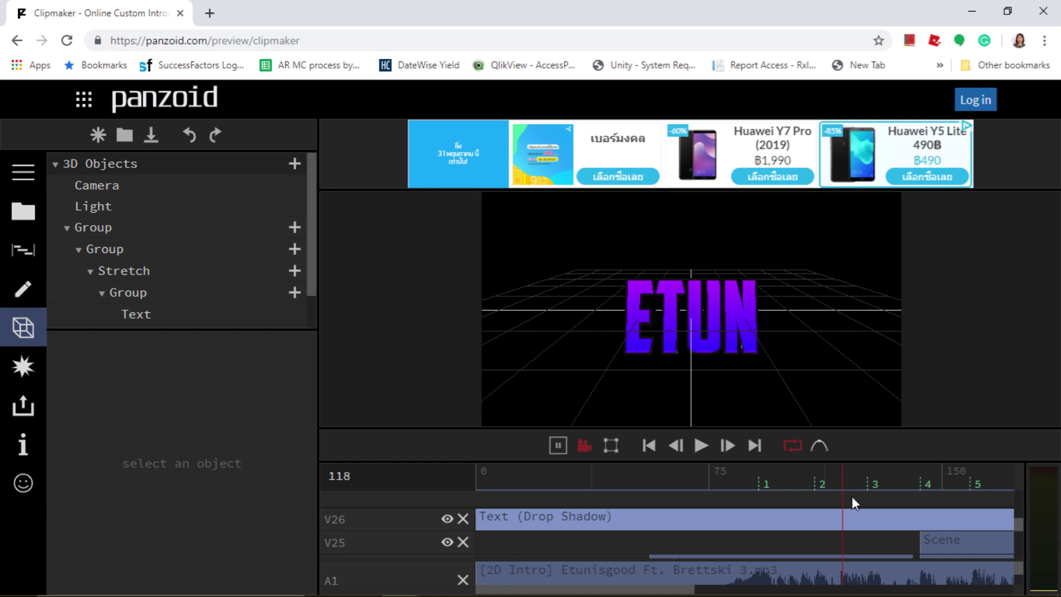
left_click(1023, 523)
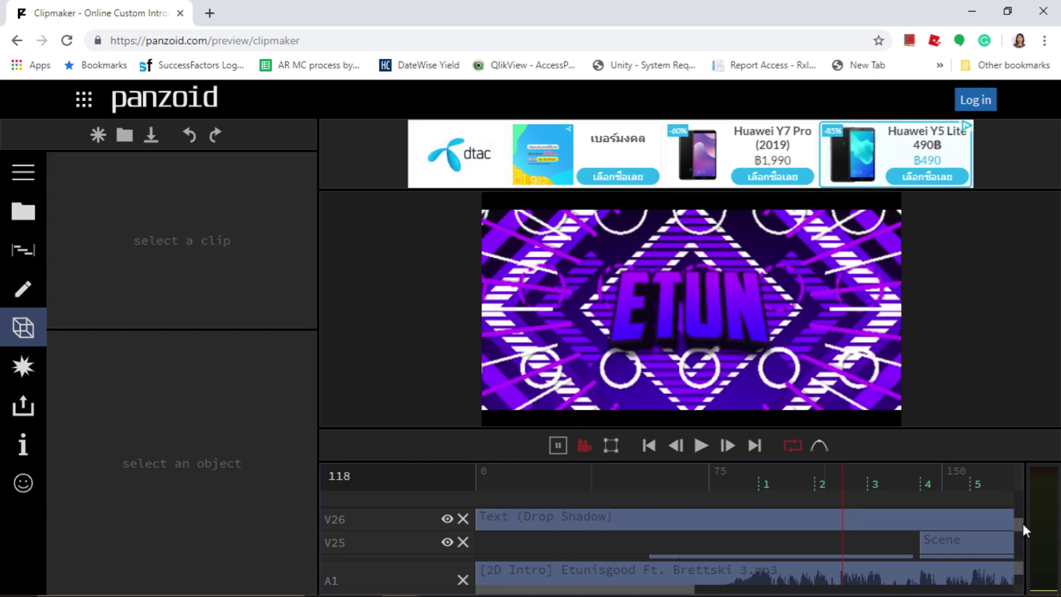
Set the first text object in the Text clip on track V27 to "st65".
mouse_move(1020, 519)
left_mouse_down()
mouse_move(1023, 542)
mouse_move(1009, 512)
mouse_move(1019, 522)
left_mouse_up()
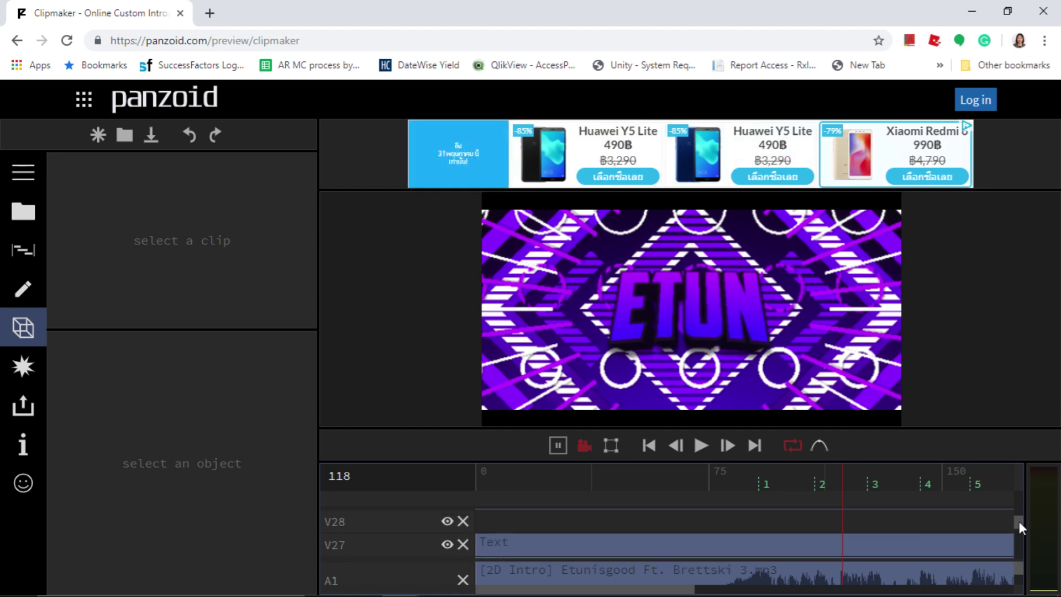
left_click(803, 540)
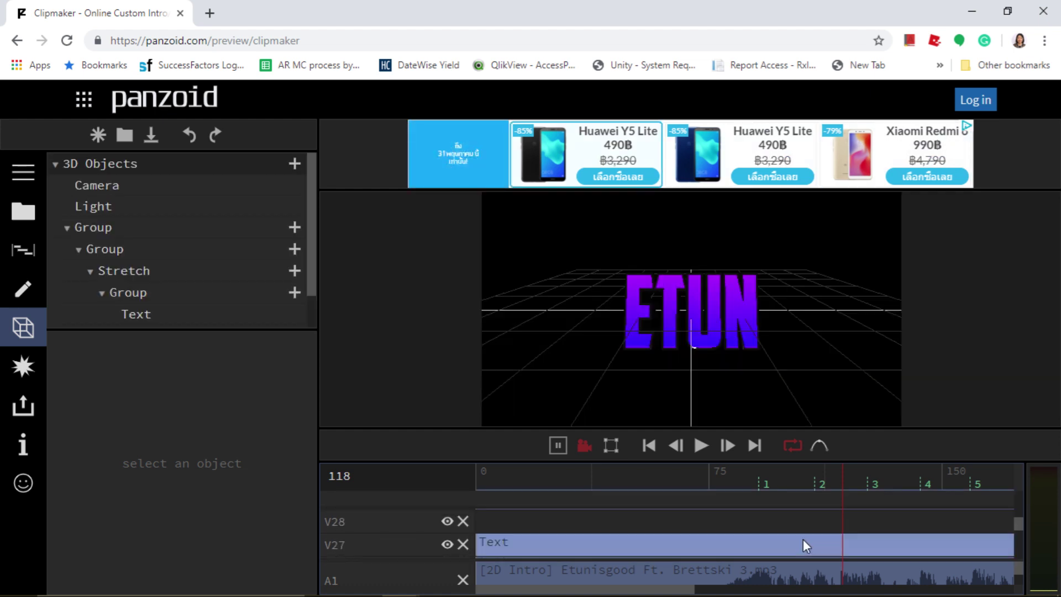
left_click(184, 316)
left_click(249, 384)
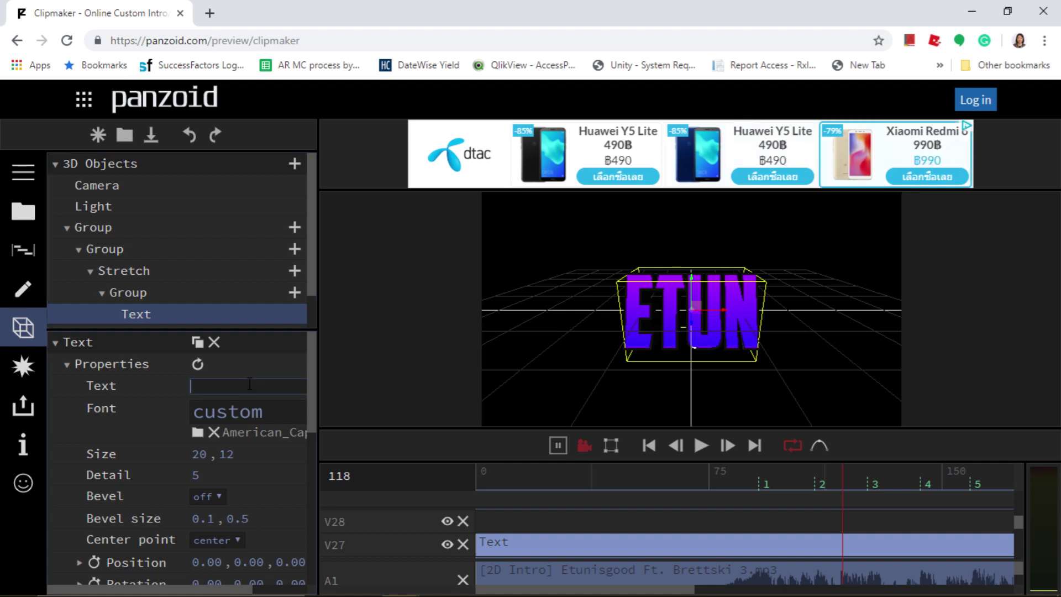
type("st65")
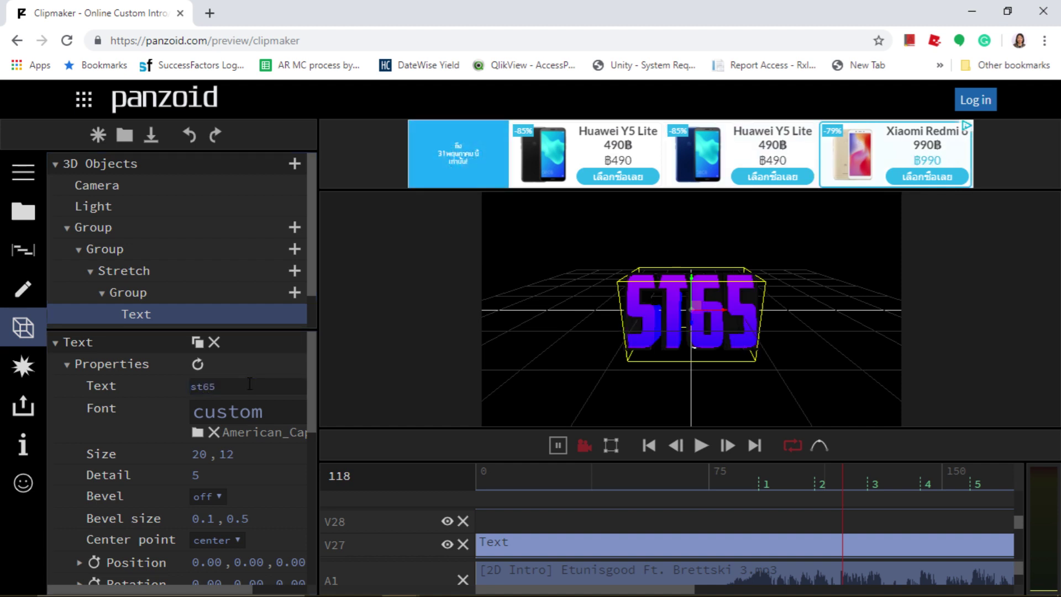
scroll(312, 267, "down", 2)
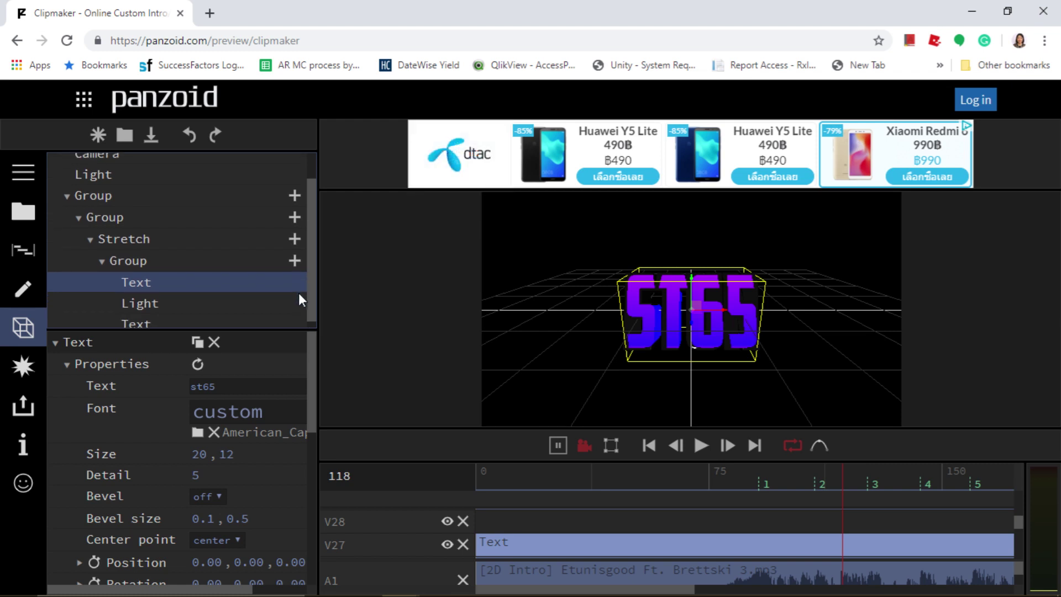
scroll(298, 294, "up", 1)
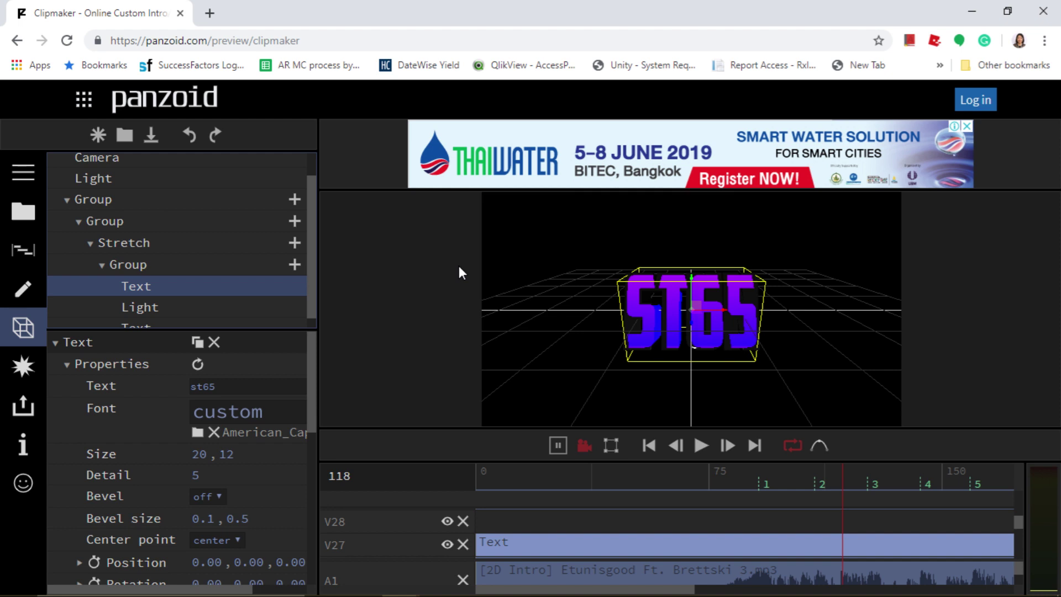
Set the second text object in the Text clip on V27 to "st65" and switch the preview back to the camera view.
left_click(166, 326)
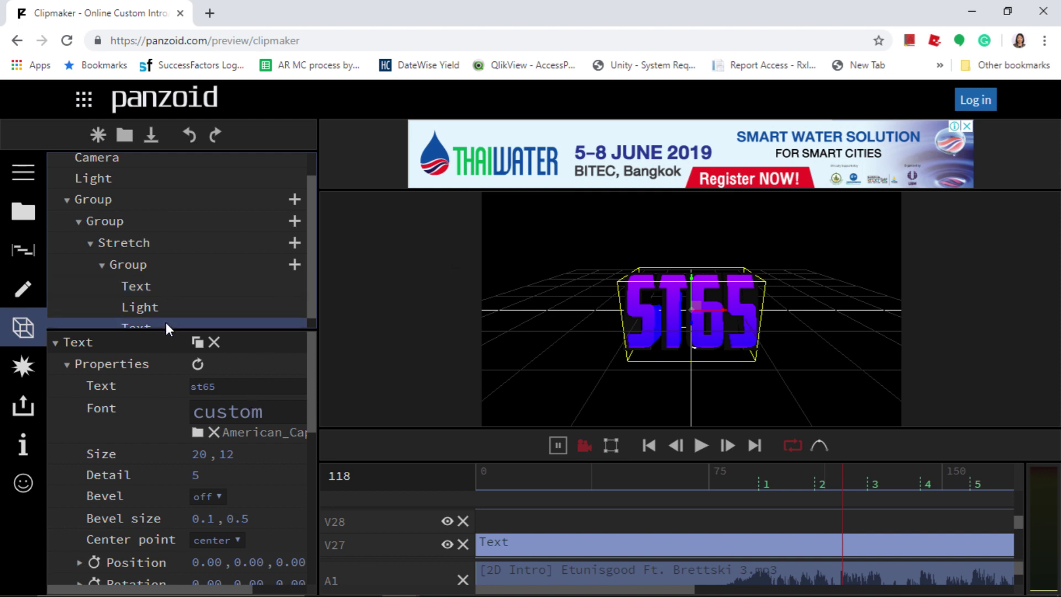
left_click(220, 390)
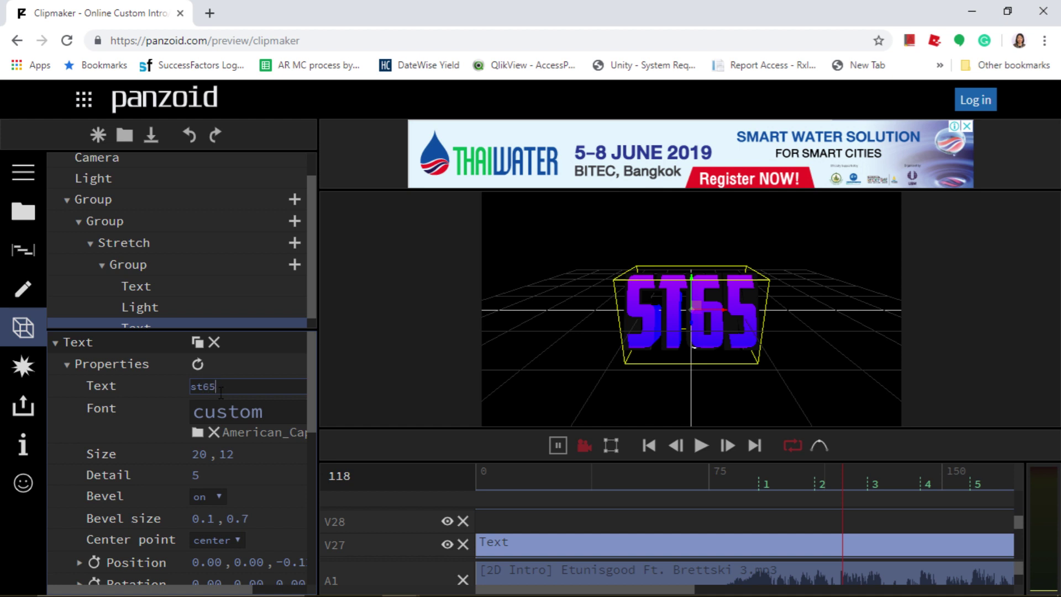
key("Return")
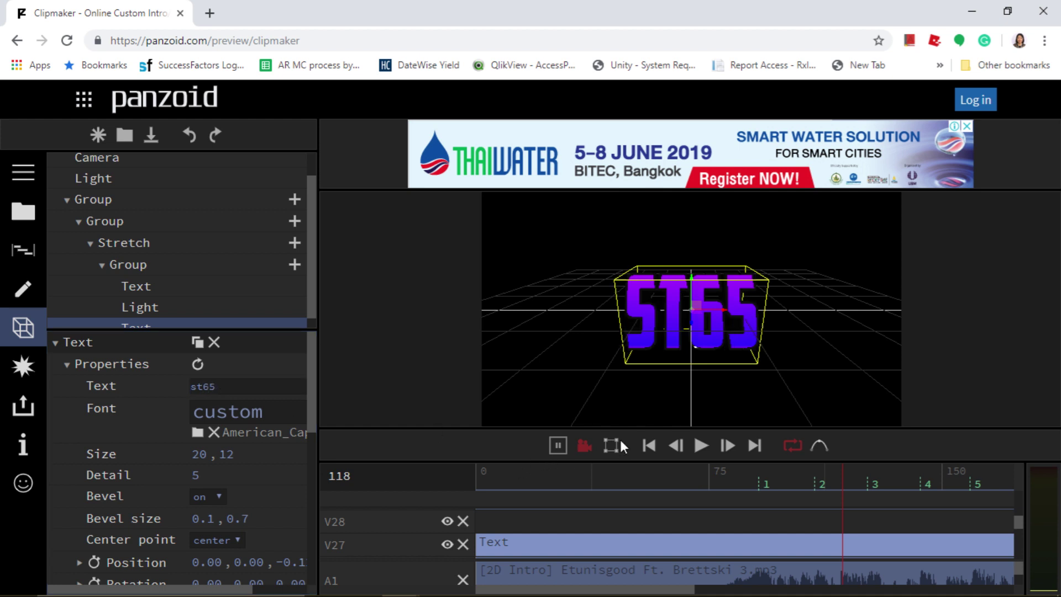
left_click(590, 444)
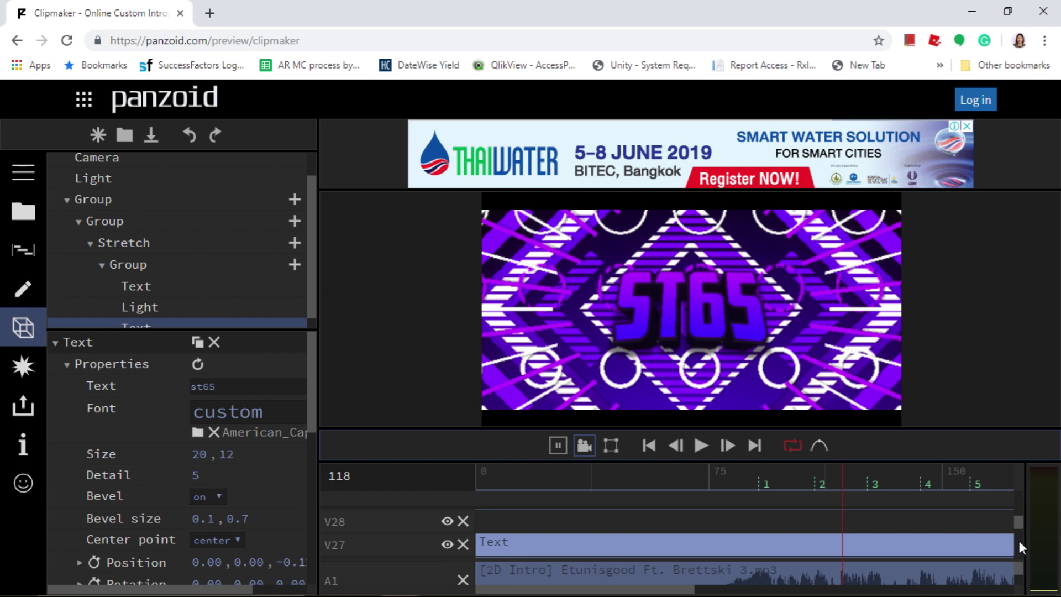
Set the first text object in the Text (Drop Shadow) clip on track V26 to "st65".
left_click(1017, 523)
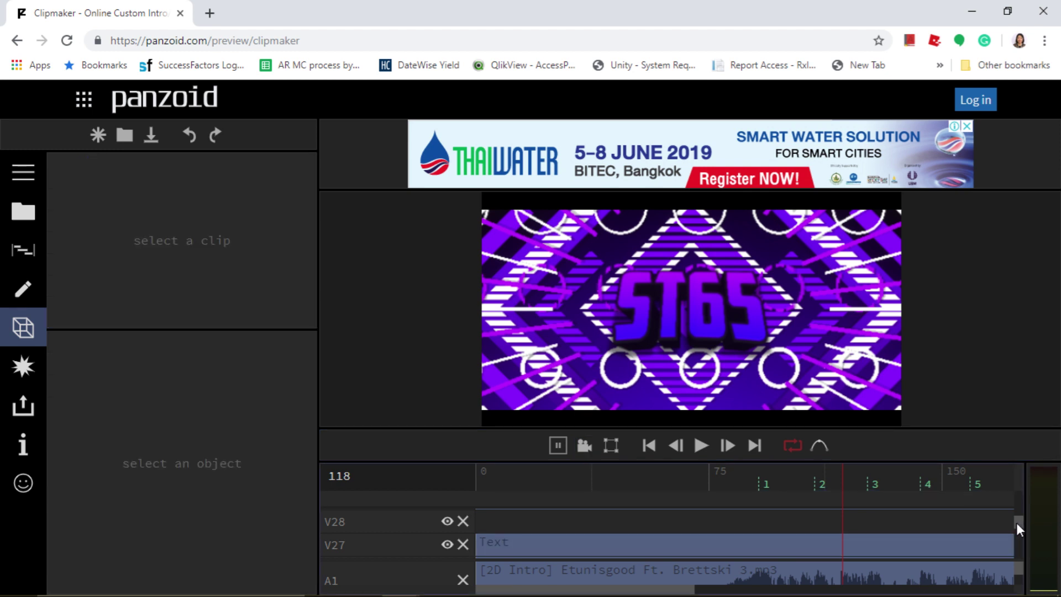
mouse_move(1016, 527)
left_mouse_down()
mouse_move(1020, 537)
mouse_move(1024, 521)
left_mouse_up()
scroll(1024, 522, "up", 1)
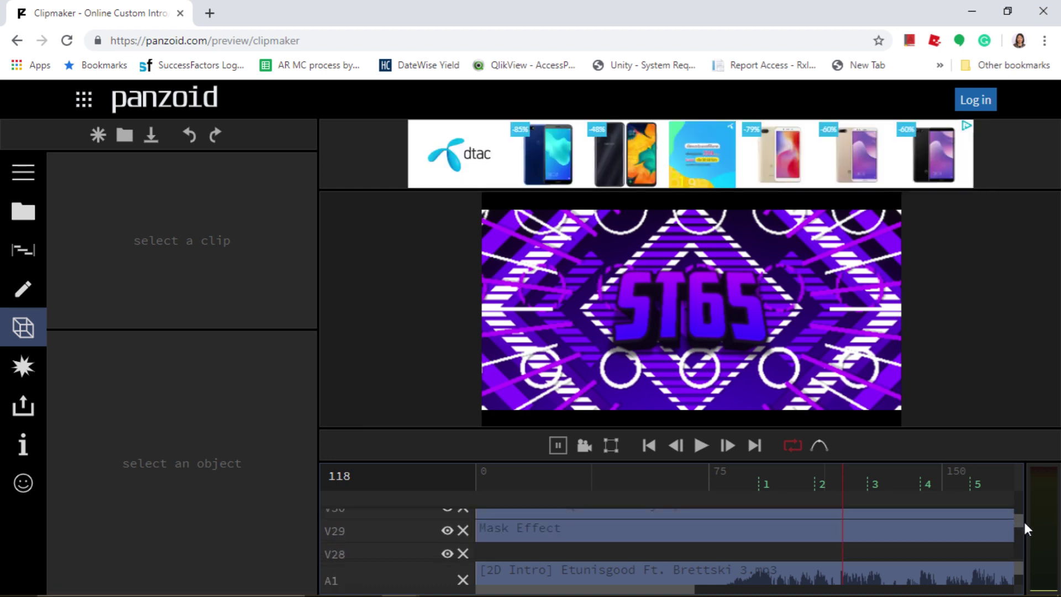
mouse_move(1016, 523)
left_mouse_down()
mouse_move(1022, 539)
mouse_move(1025, 520)
left_mouse_up()
scroll(1026, 519, "up", 1)
scroll(1026, 522, "down", 3)
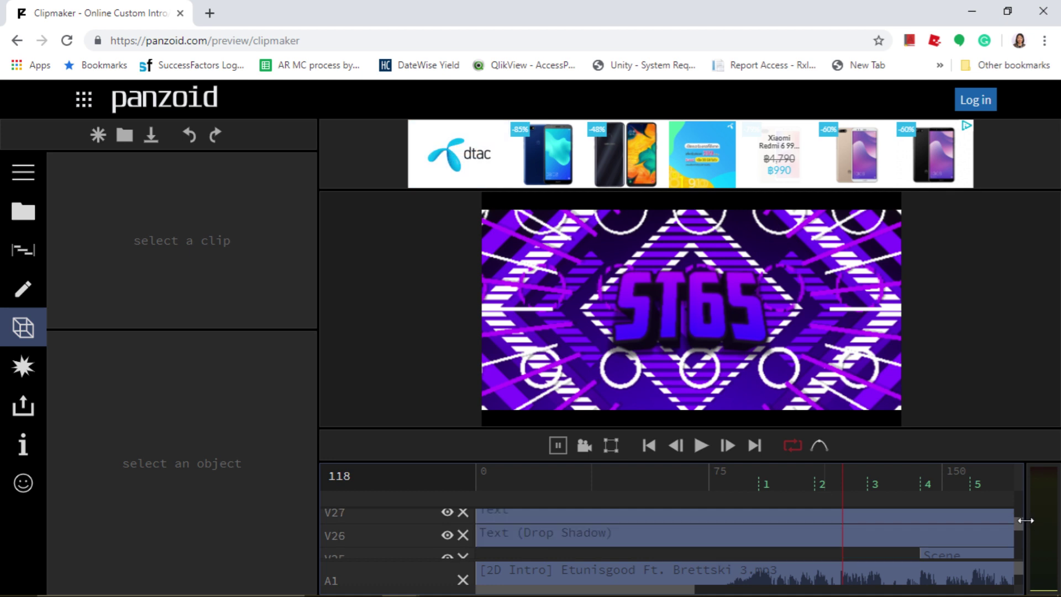
left_click(812, 531)
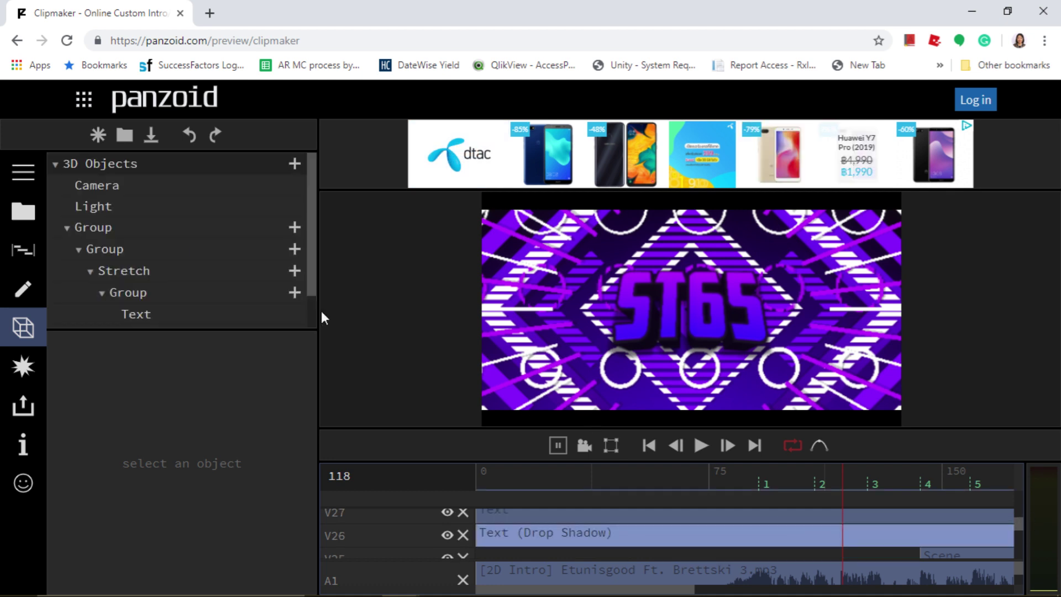
left_click(221, 310)
left_click(245, 382)
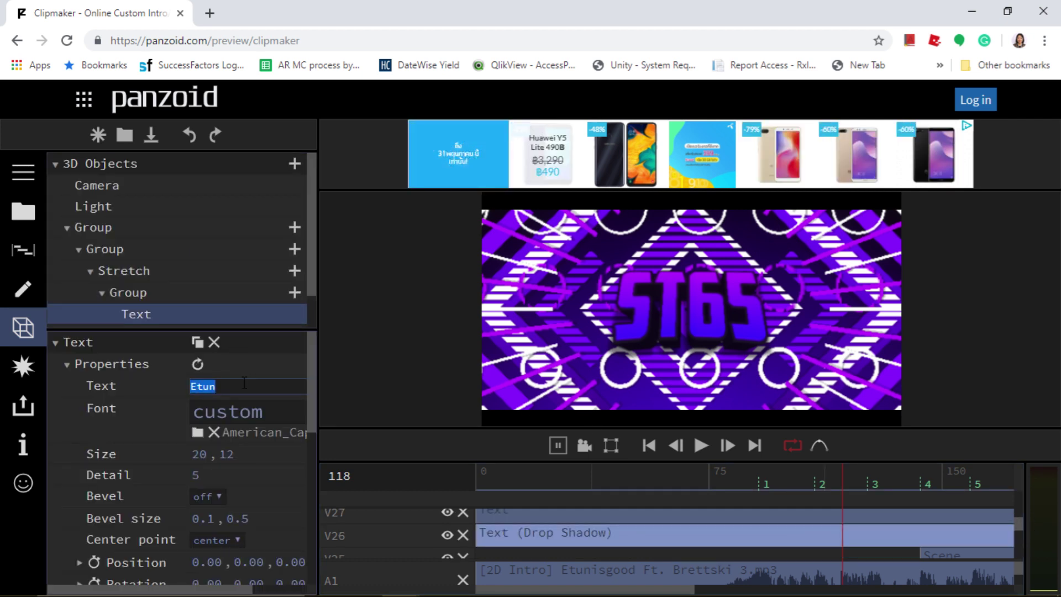
type("st65")
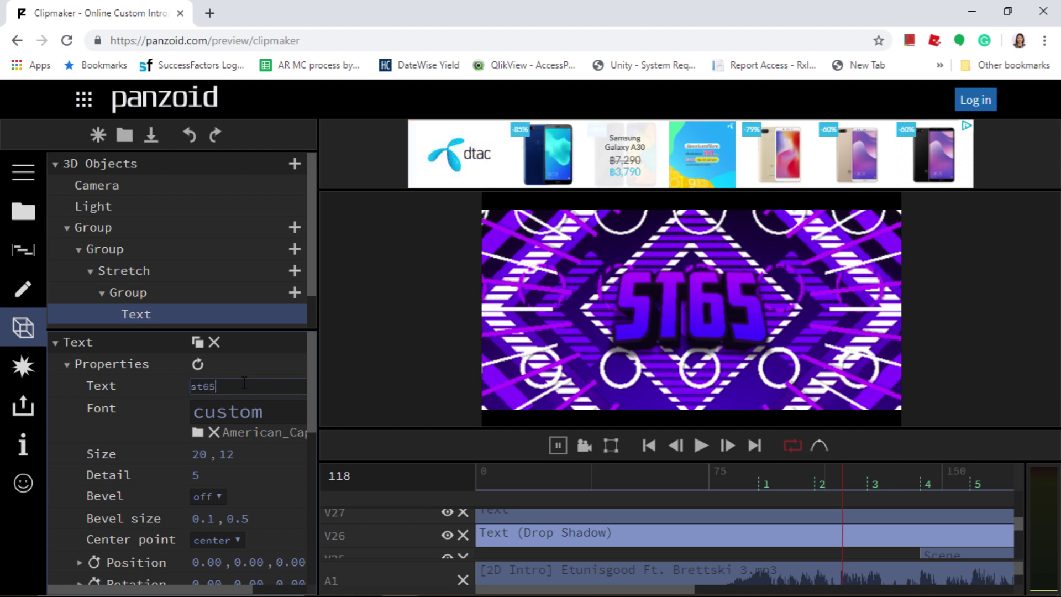
key("Return")
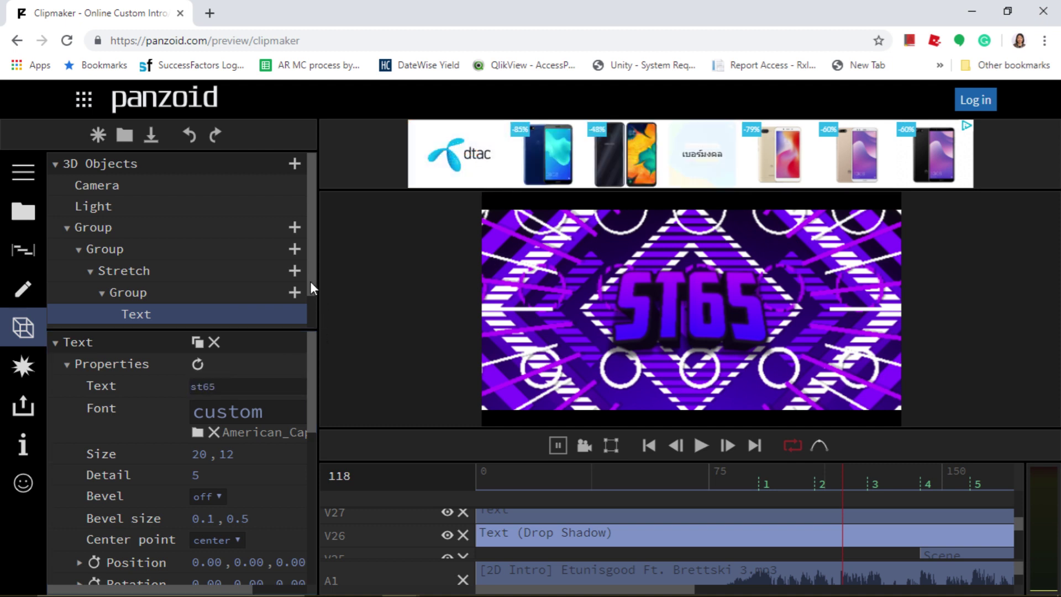
Set the second text object, below the light, in the Text (Drop Shadow) clip to "st65".
left_click_drag(310, 281, 308, 342)
scroll(260, 331, "down", 1)
left_click(252, 320)
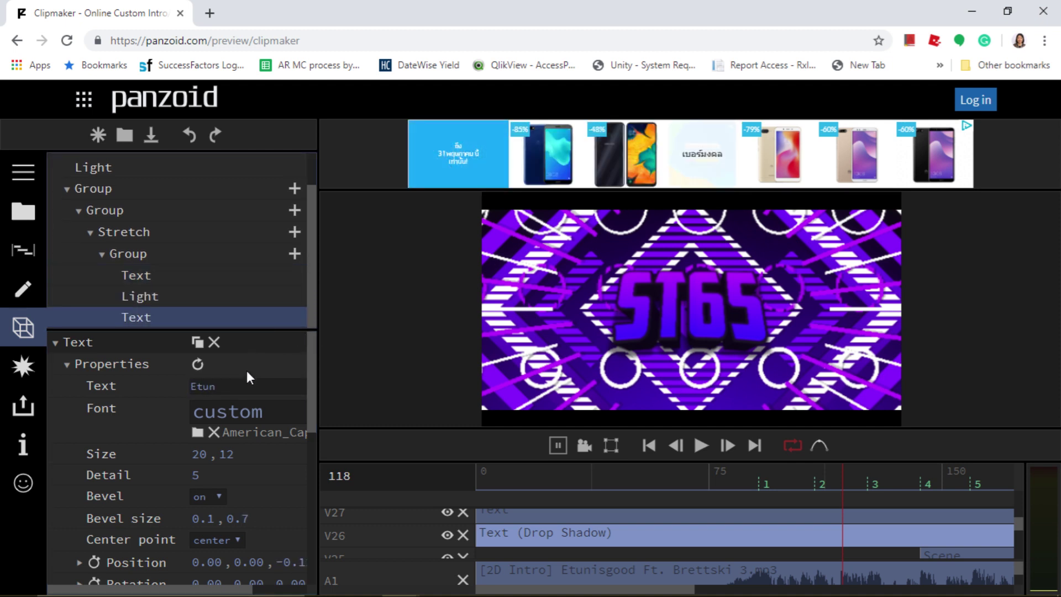
double_click(249, 390)
key("BackSpace")
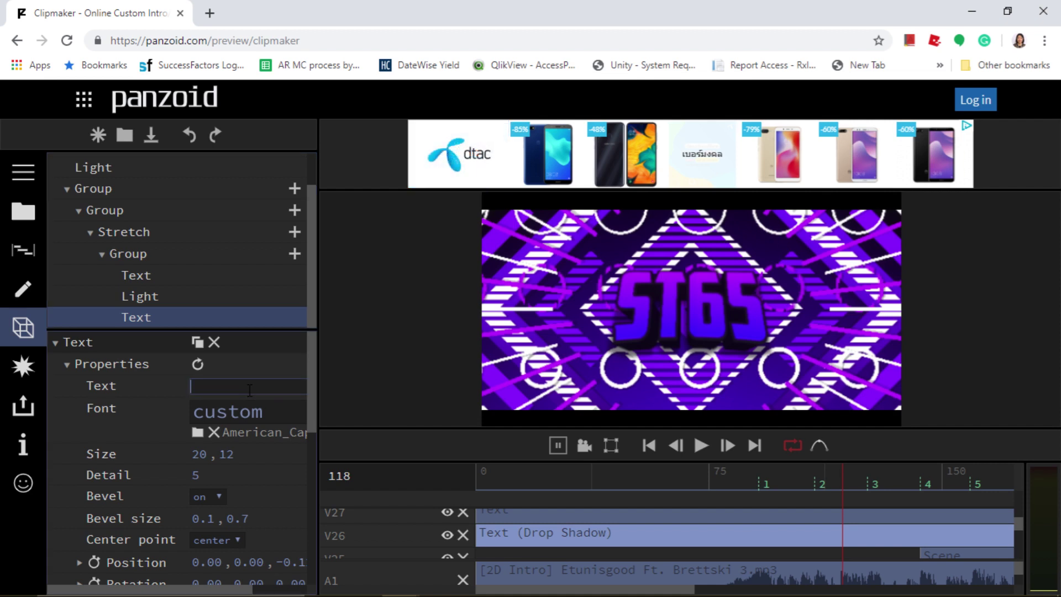
key("Return")
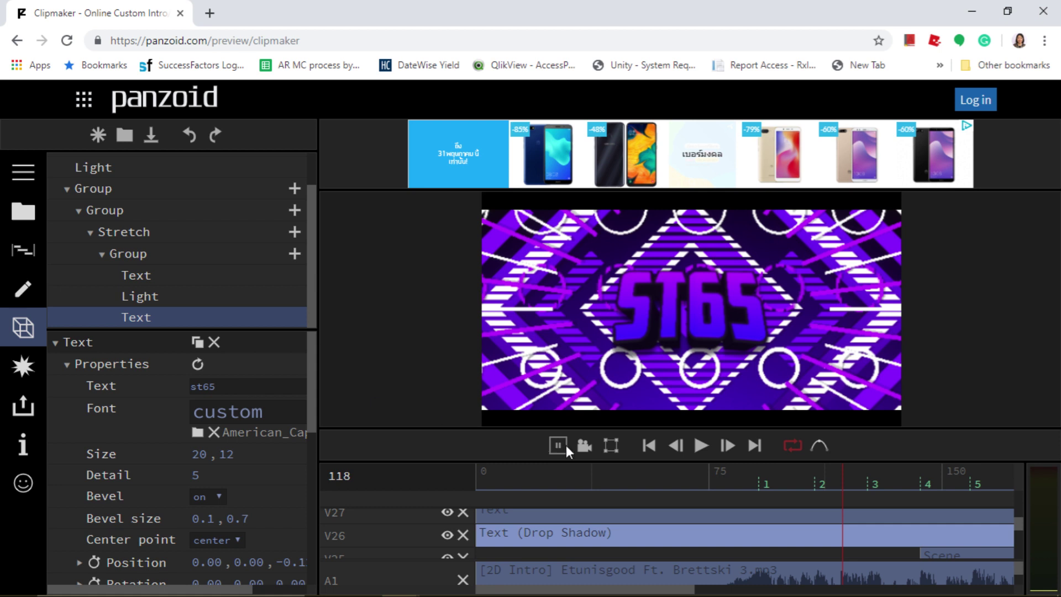
Move the playhead back to frame 14 and play the intro through to frame 236 to check the new text.
left_click_drag(670, 464, 523, 433)
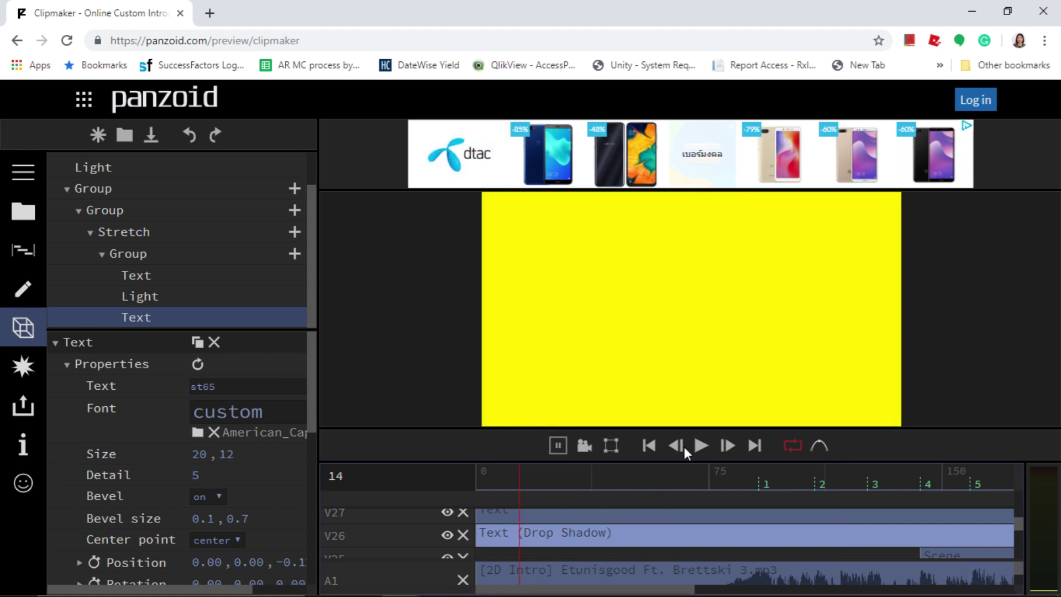
left_click(707, 446)
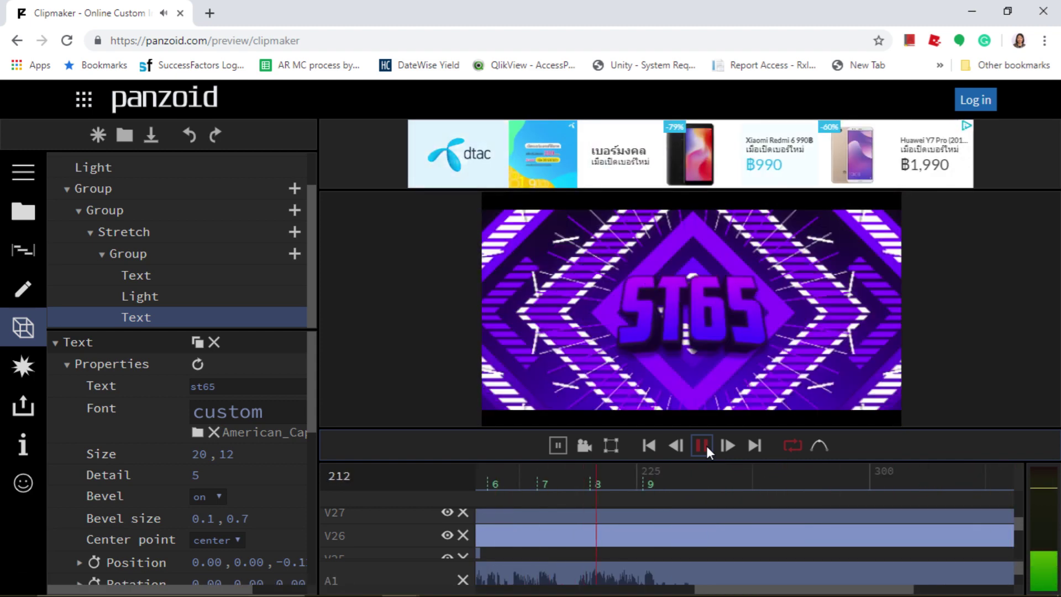
left_click(704, 442)
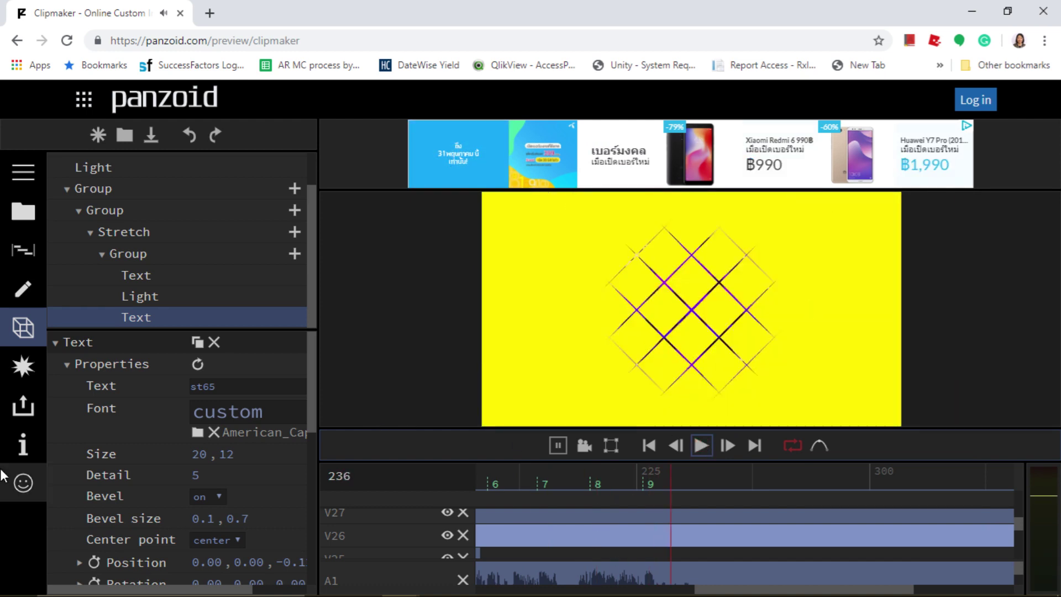
Open the Device render export settings and set the frame rate to 60.
left_click(23, 405)
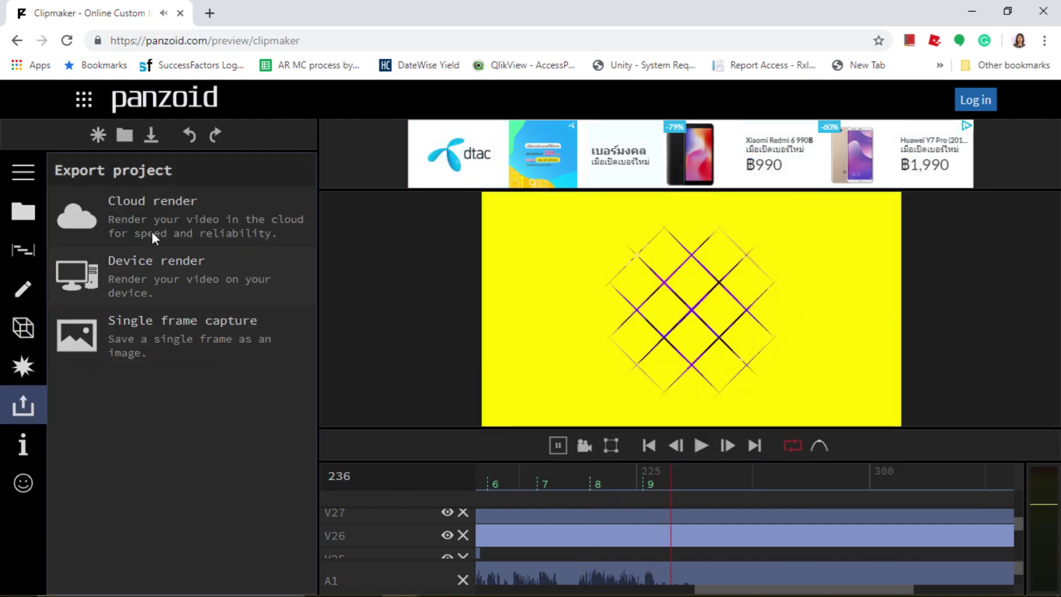
left_click(175, 249)
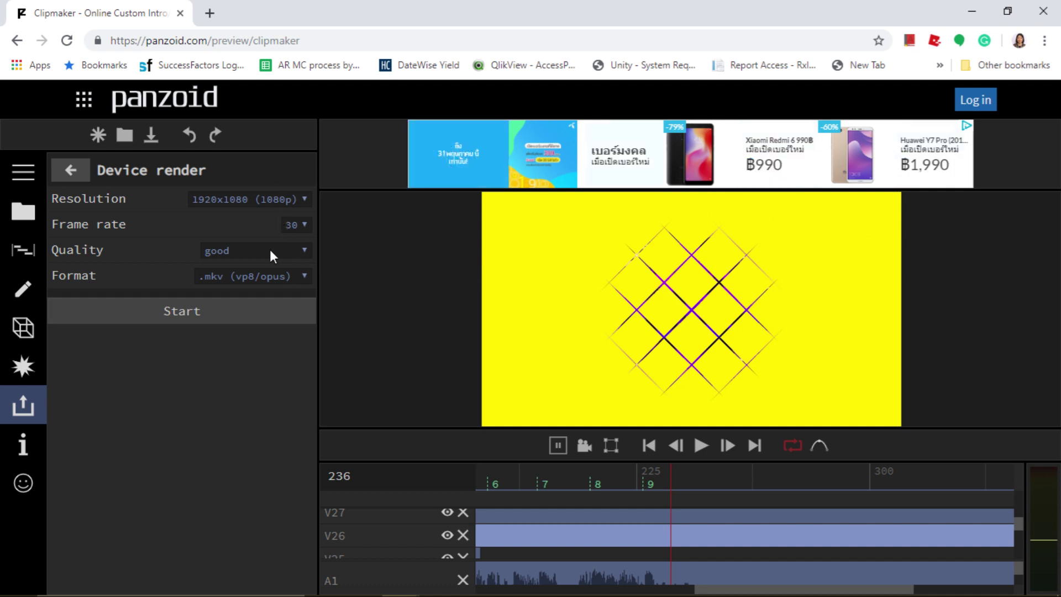
left_click(308, 225)
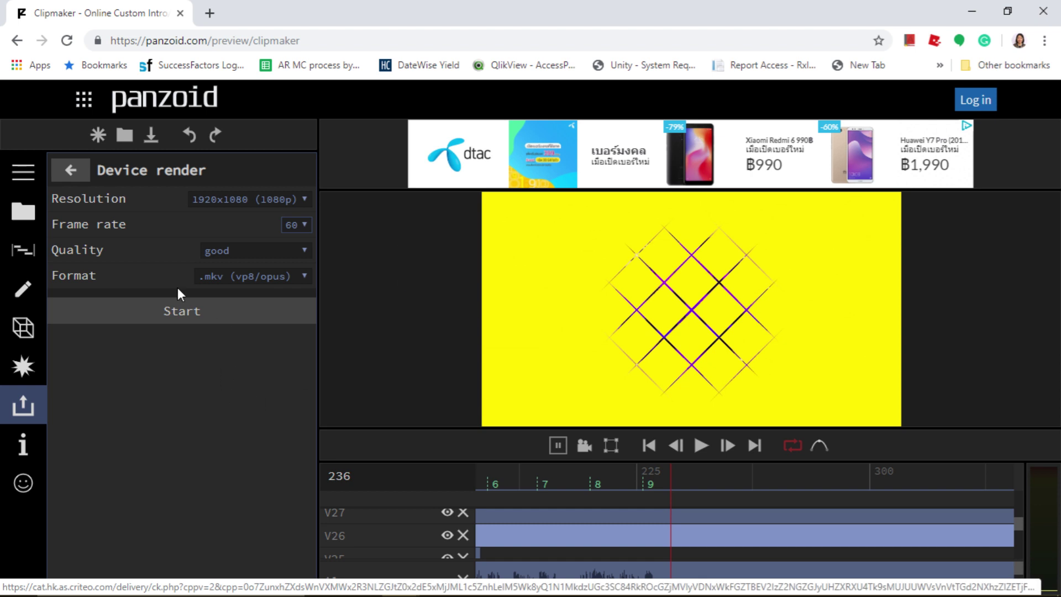
Go to online-convert.com in the same browser tab, leaving the Clipmaker page.
left_click(339, 42)
key("BackSpace")
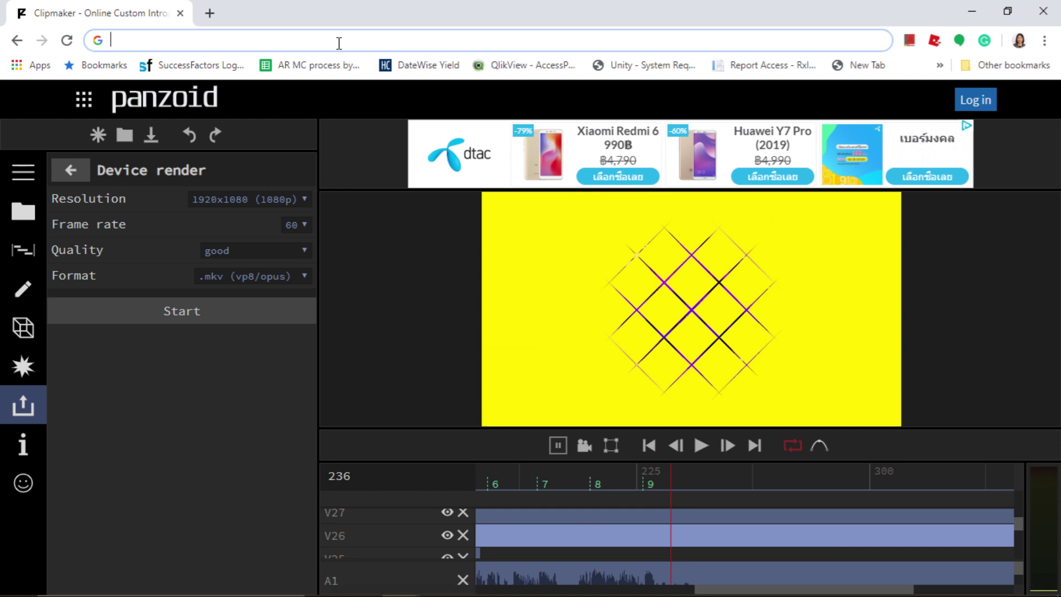
type("o")
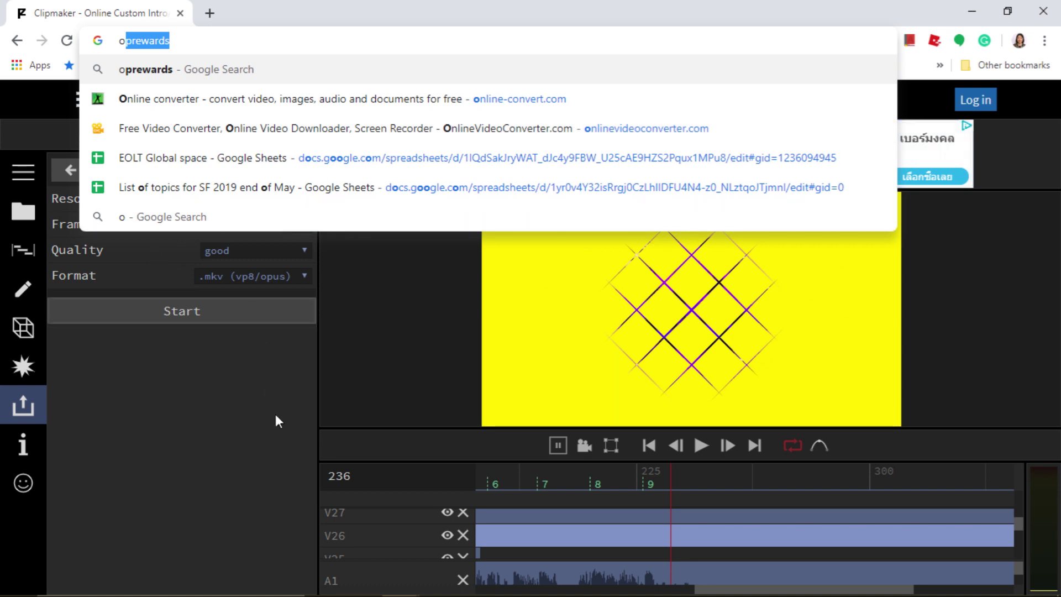
left_click(518, 99)
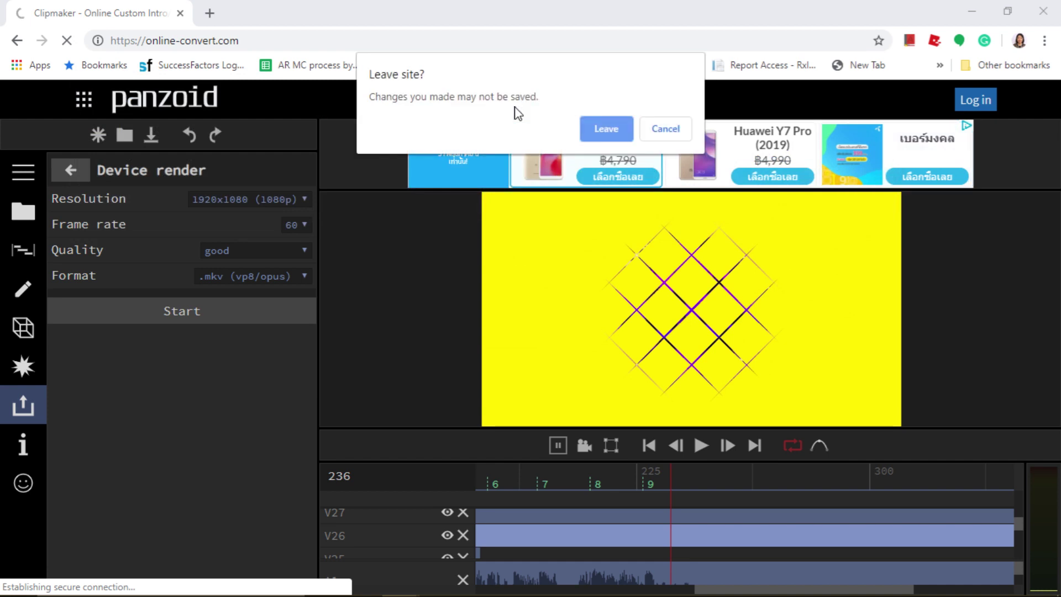
left_click(605, 129)
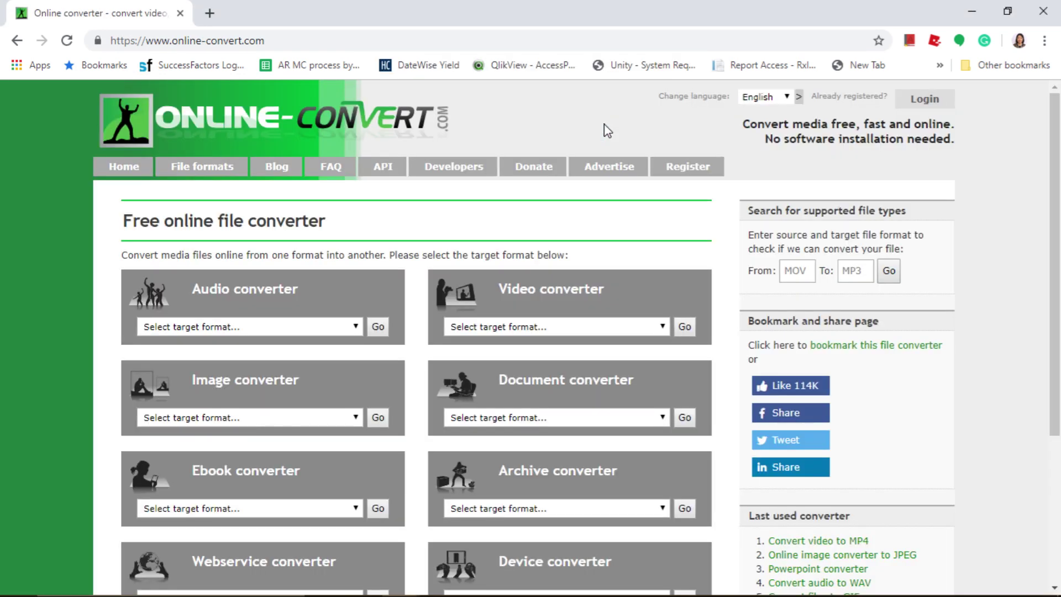
Choose Convert to MP4 as the video converter's target format and close the bet365 pop-up window.
left_click(528, 327)
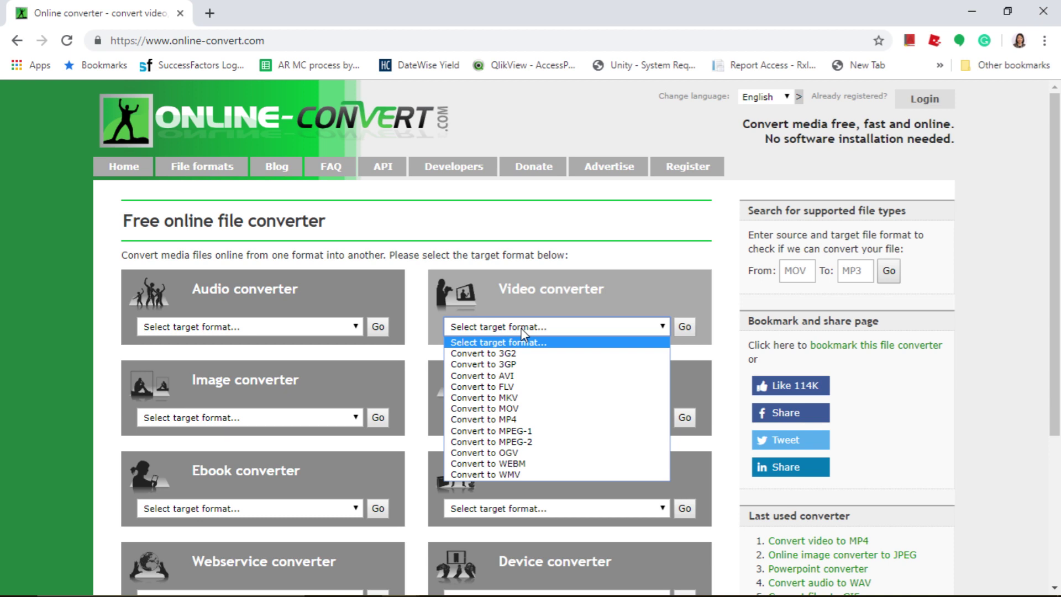
left_click(534, 420)
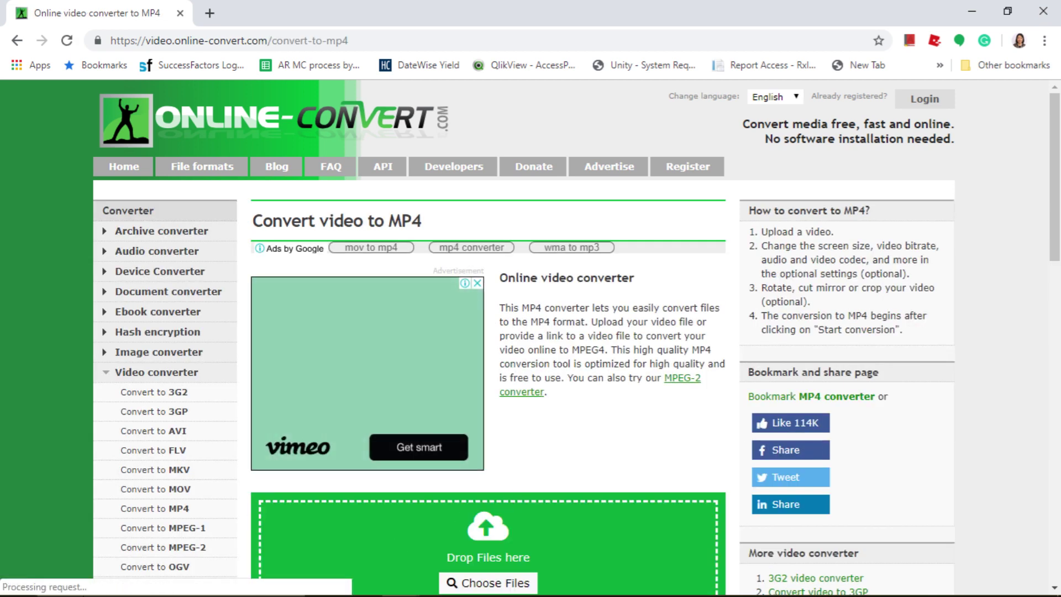
scroll(486, 575, "down", 8)
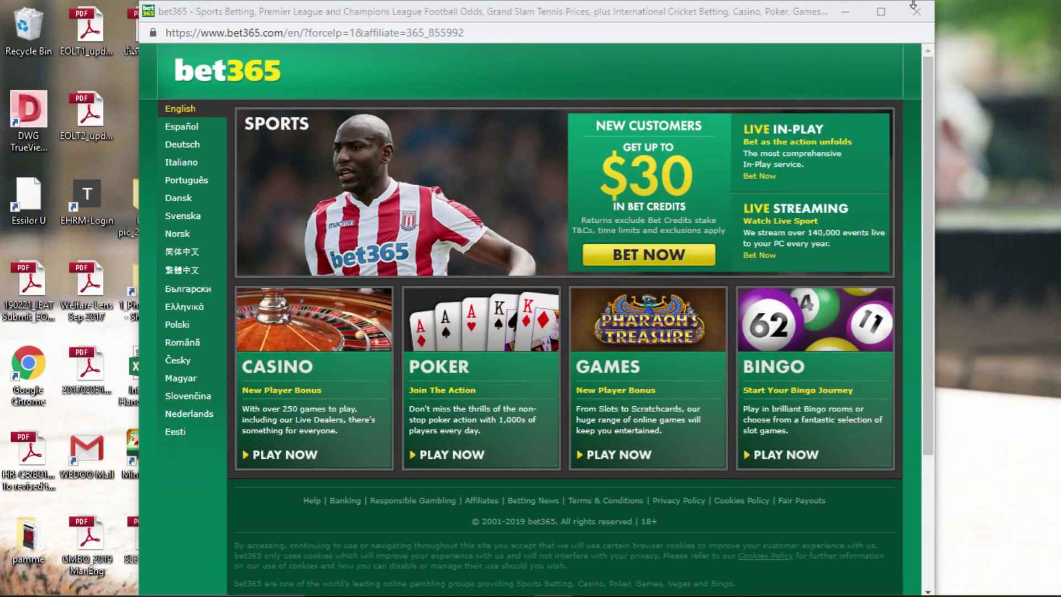
left_click(909, 13)
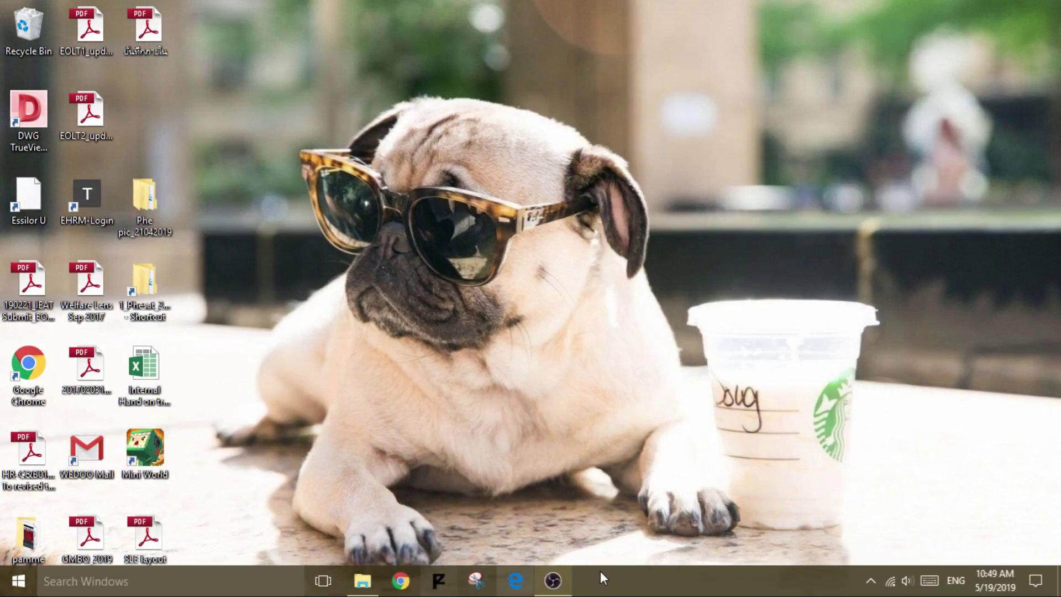